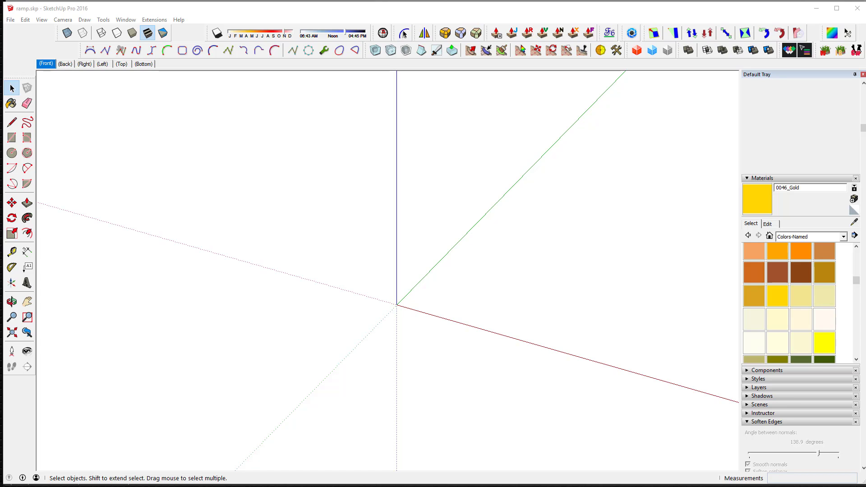
Draw a rectangle on the ground with its first corner at the origin
middle_drag(518, 395, 516, 350)
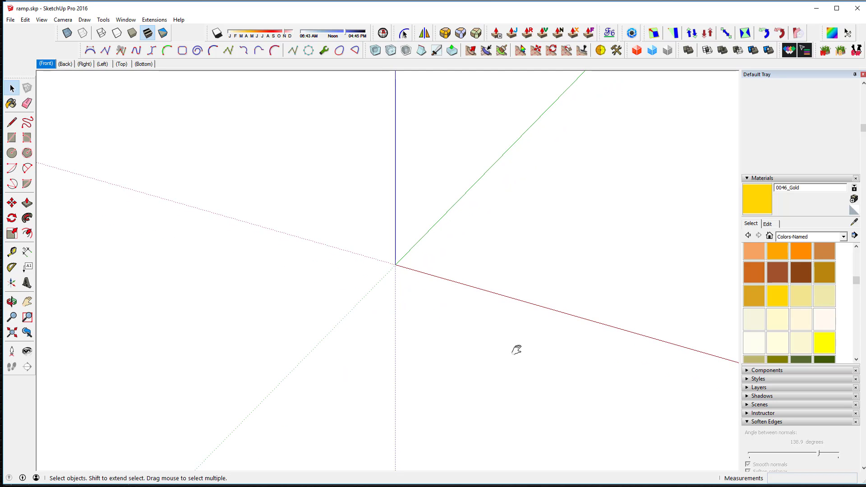
click(11, 138)
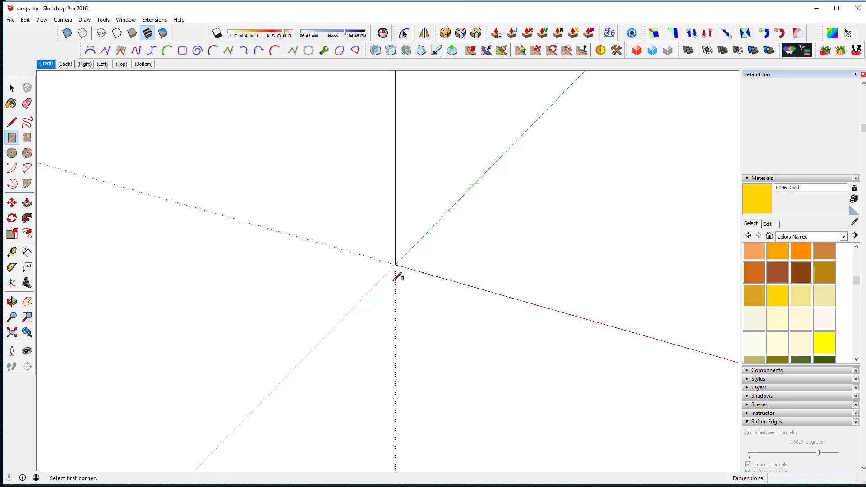
click(347, 332)
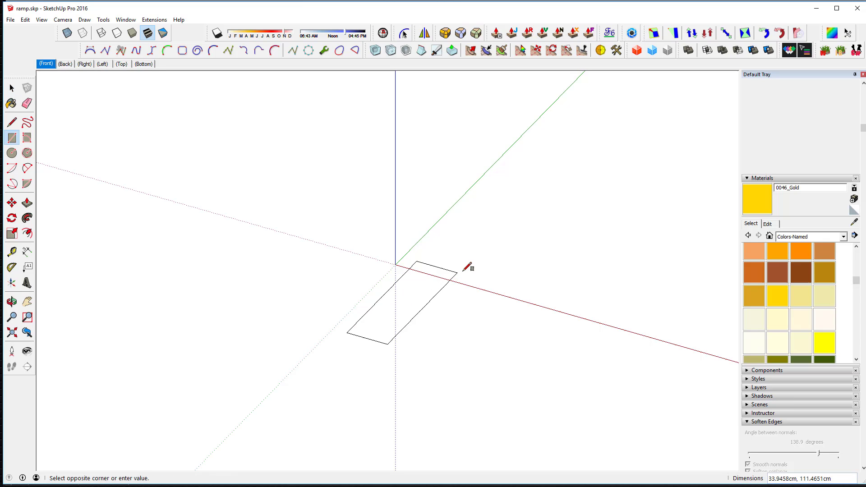
click(621, 272)
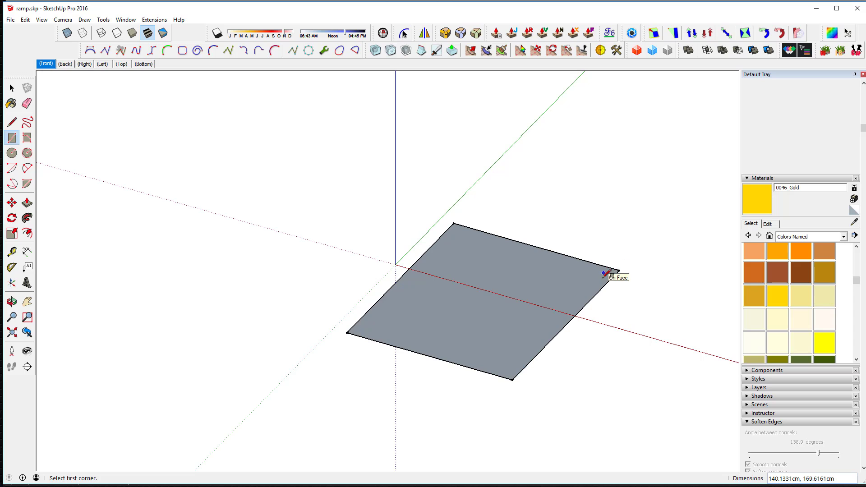
Push/Pull the rectangle up into a box, then push its front and right faces inward
key(p)
drag(532, 315, 524, 201)
drag(470, 291, 603, 229)
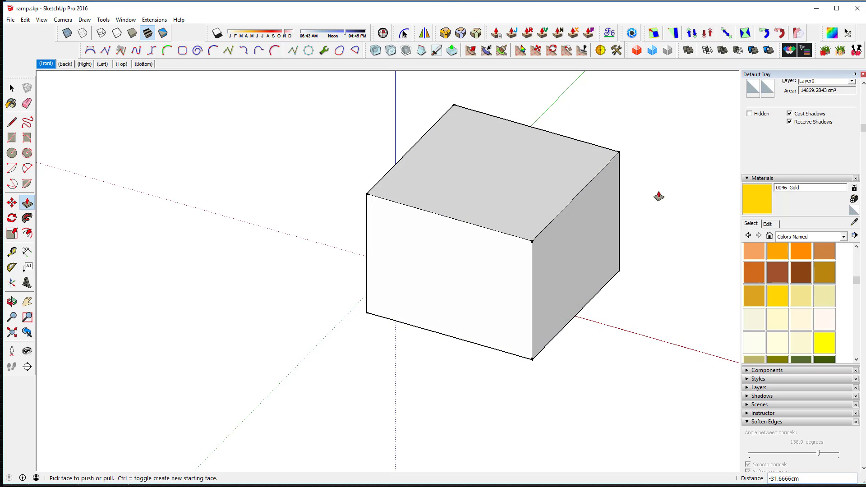
middle_drag(562, 214, 501, 283)
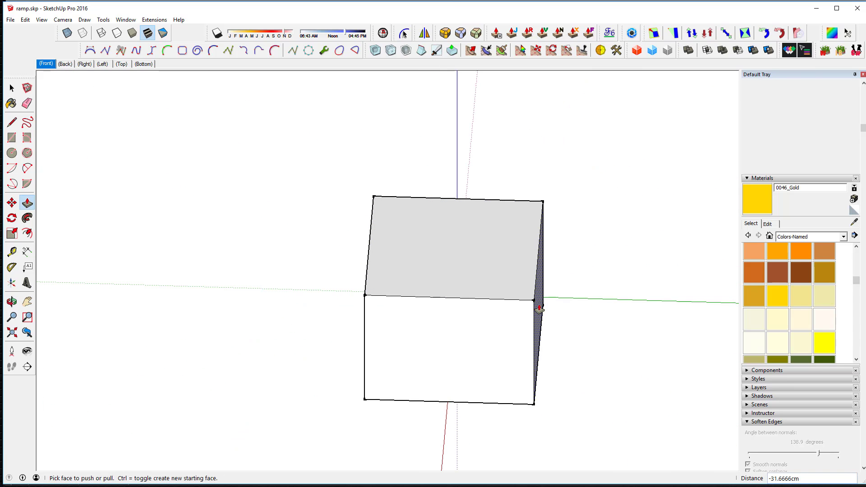
drag(540, 309, 536, 309)
middle_drag(586, 361, 447, 385)
Draw a small rectangle beside the big box and pull it up into a cube
middle_drag(93, 267, 33, 207)
click(12, 138)
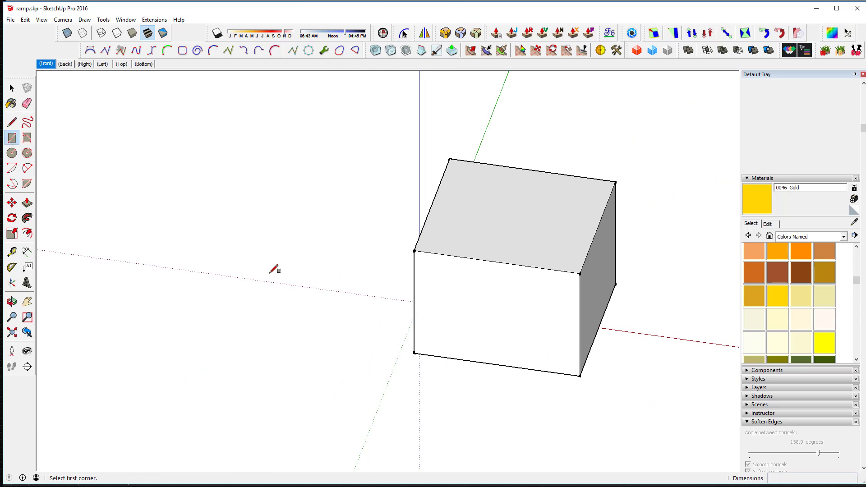
click(342, 268)
click(385, 321)
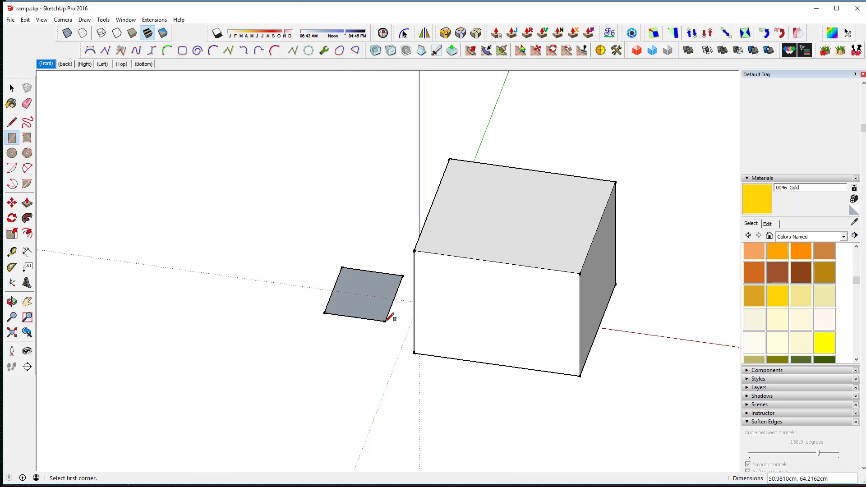
key(p)
click(353, 284)
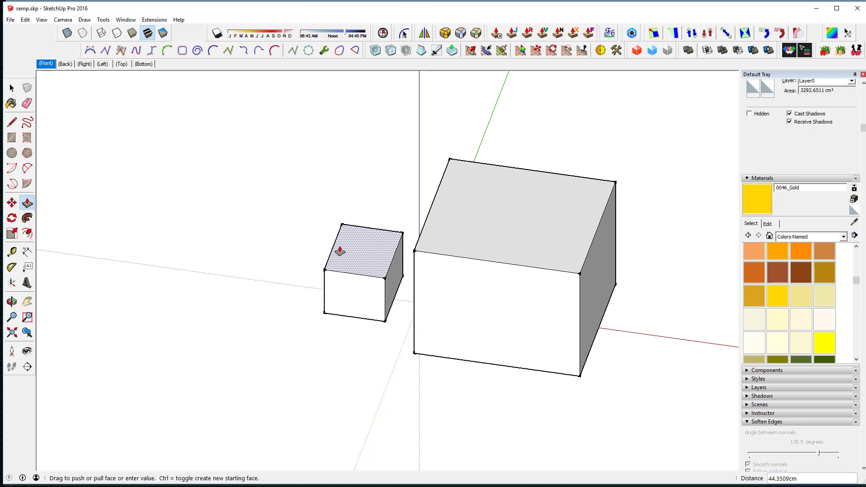
click(337, 244)
Select and deselect the small box, then select the first large-box edge to round
key(space)
triple_click(356, 232)
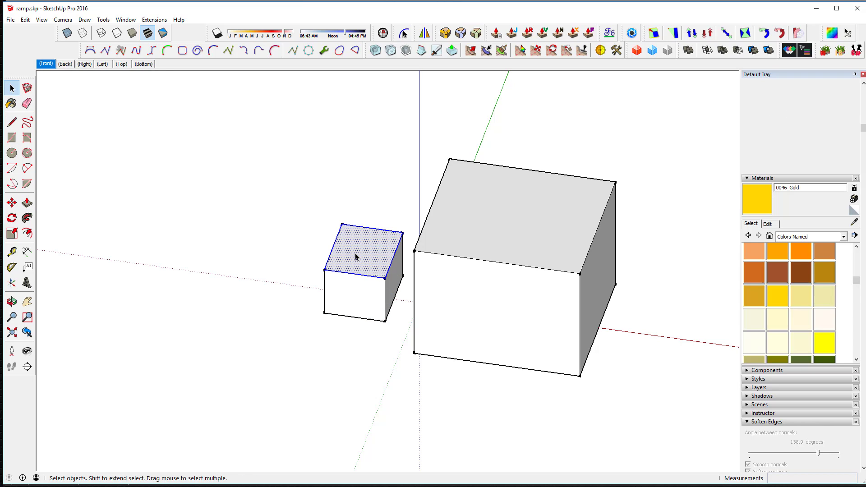
click(350, 214)
click(424, 223)
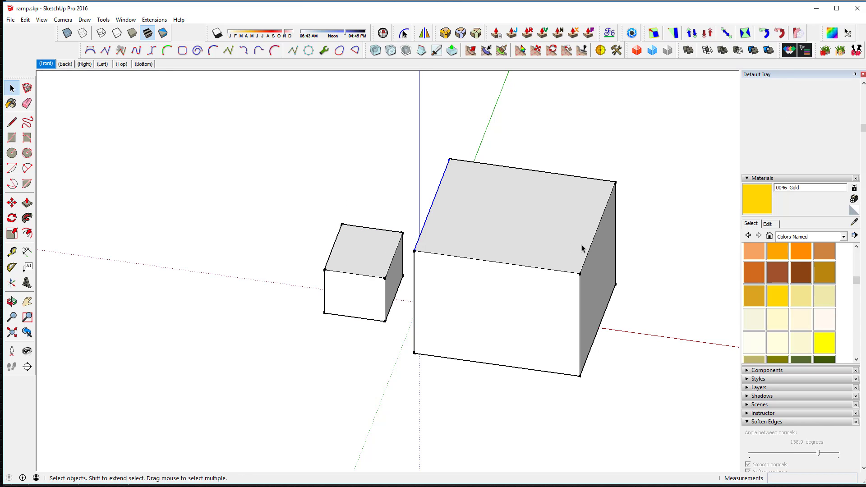
Add three more parallel edges to the selection, using X-ray to reach the hidden back edge
shift+click(587, 254)
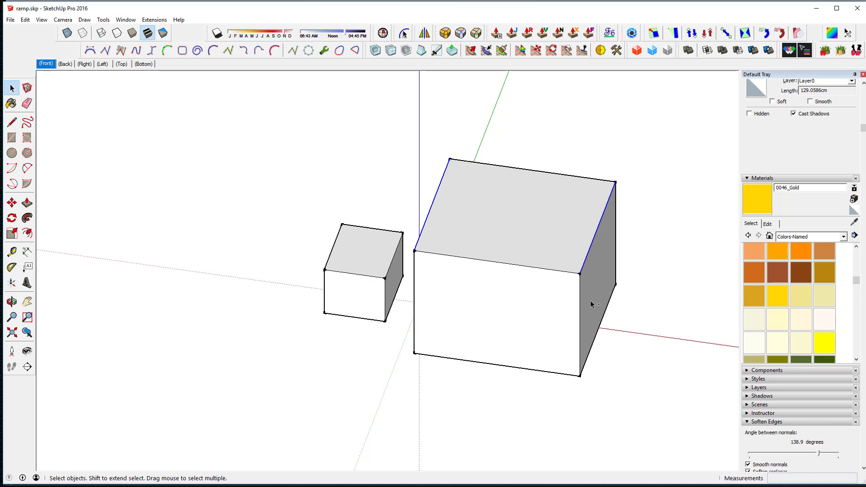
shift+click(595, 340)
key(alt+k)
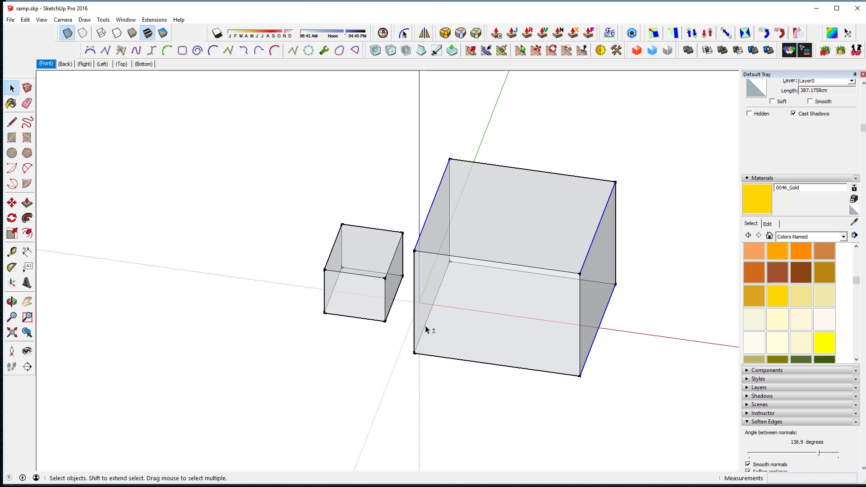
shift+click(426, 330)
Round the selected edges with RoundCorner at a 15 cm offset and generate the geometry
key(shift+r)
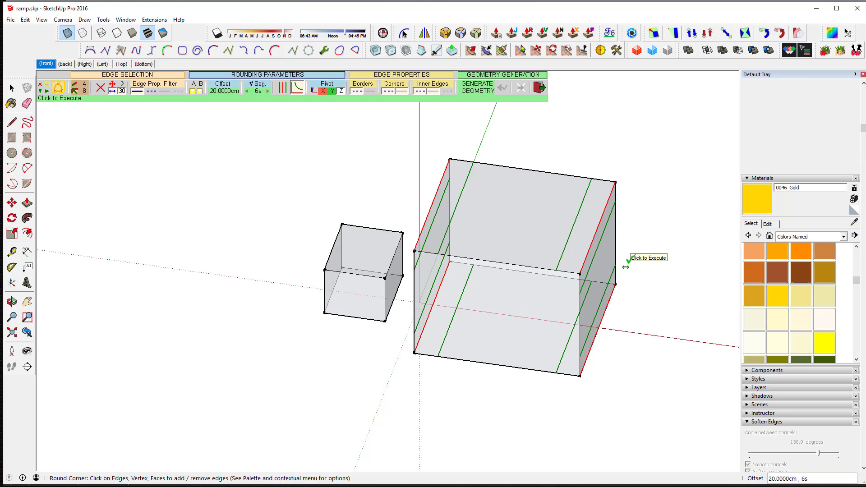
text(25)
key(Return)
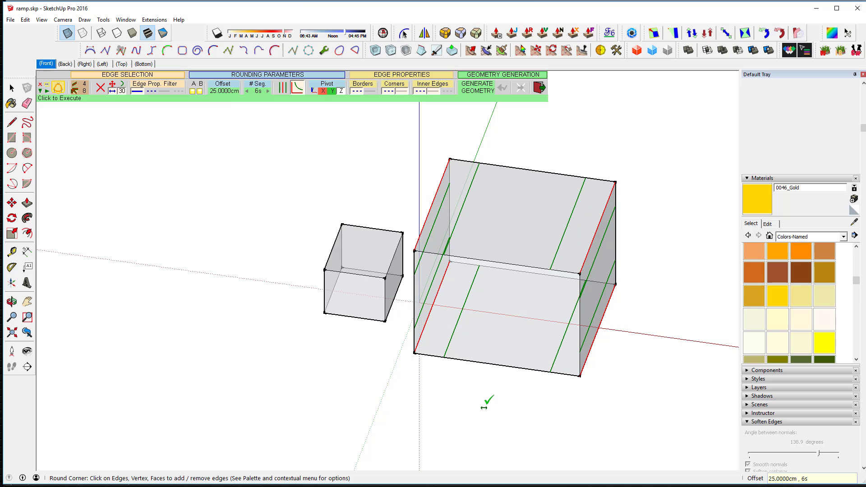
text(15)
key(Return)
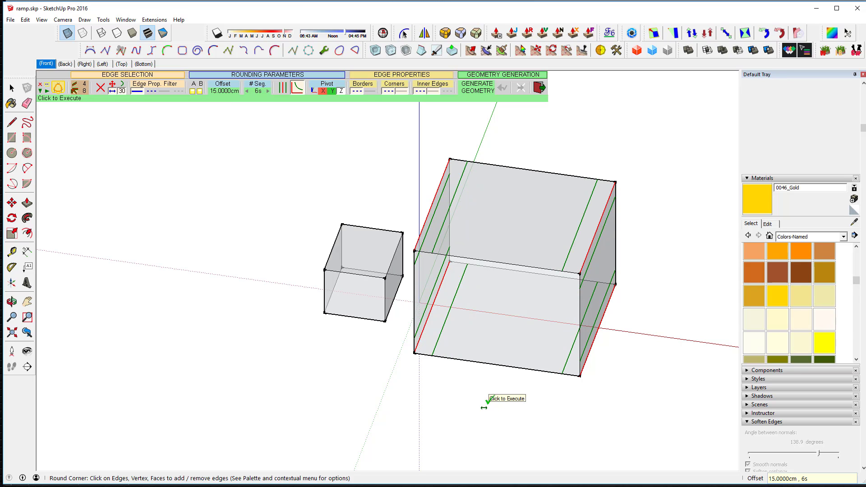
click(490, 395)
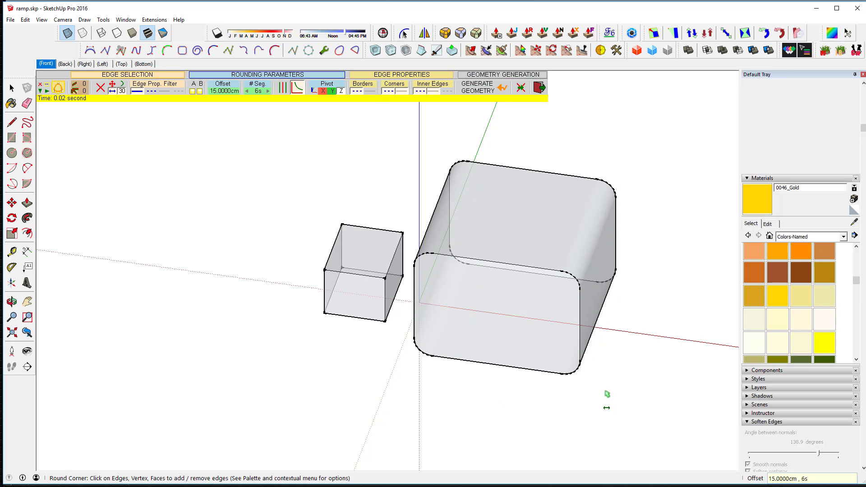
Close the rounding tool and group all of the rounded box's geometry
click(627, 374)
mouse_move(652, 402)
middle_down()
mouse_move(594, 402)
mouse_move(572, 379)
middle_up()
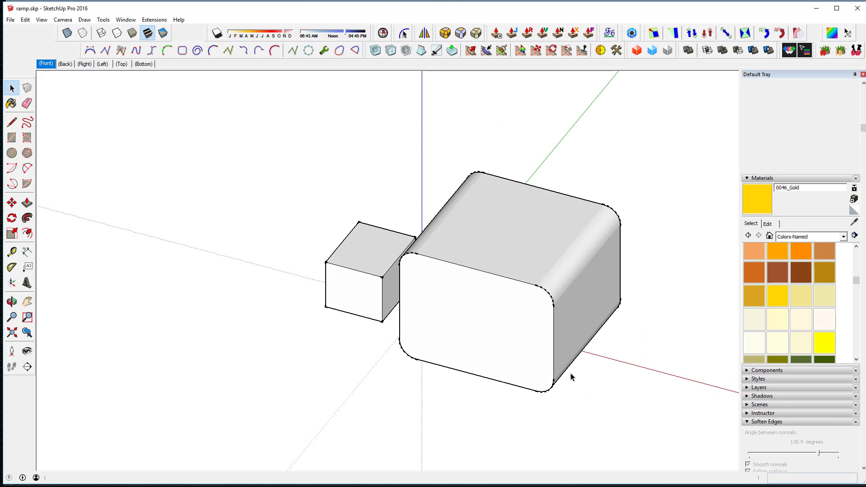
triple_click(511, 352)
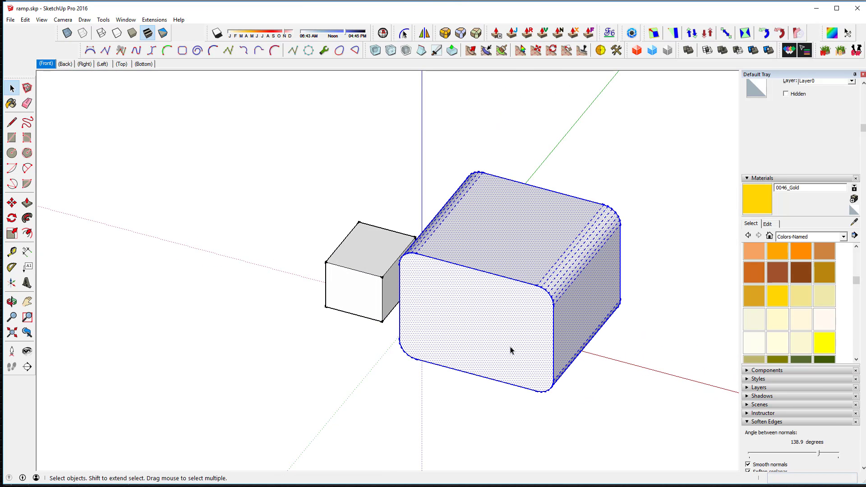
key(ctrl+g)
Paint the rounded box group with Wood Bamboo from the Wood material library
click(364, 296)
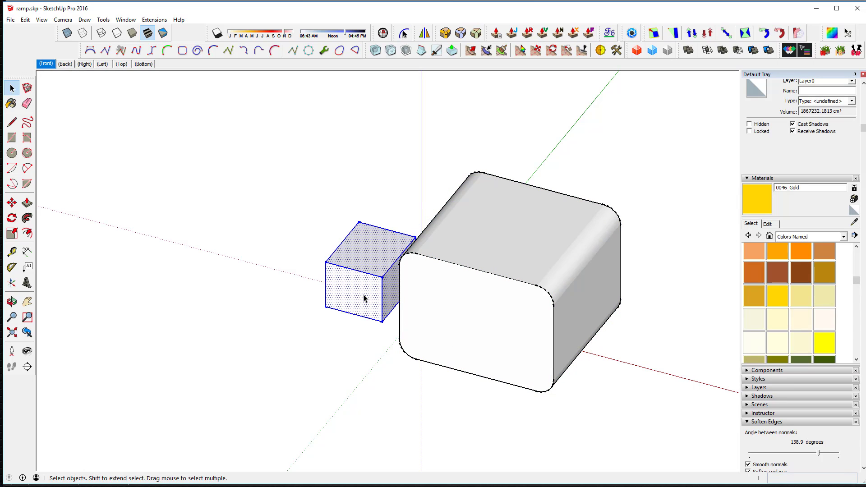
click(666, 328)
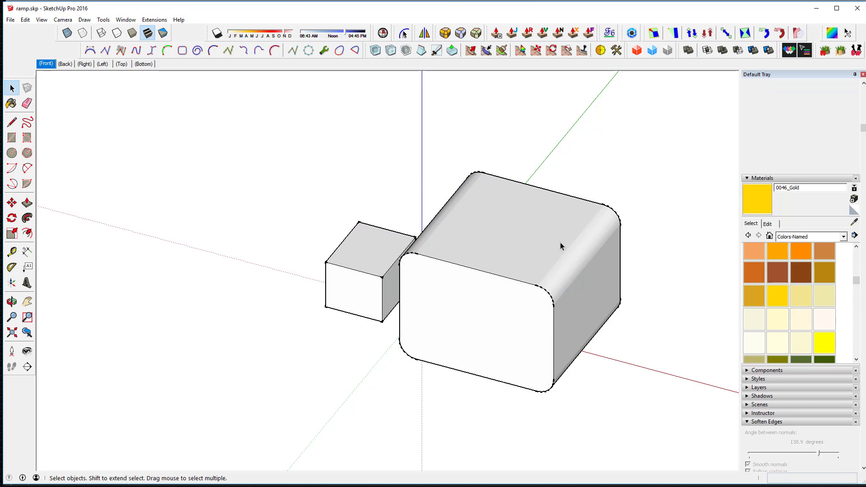
click(561, 245)
click(796, 237)
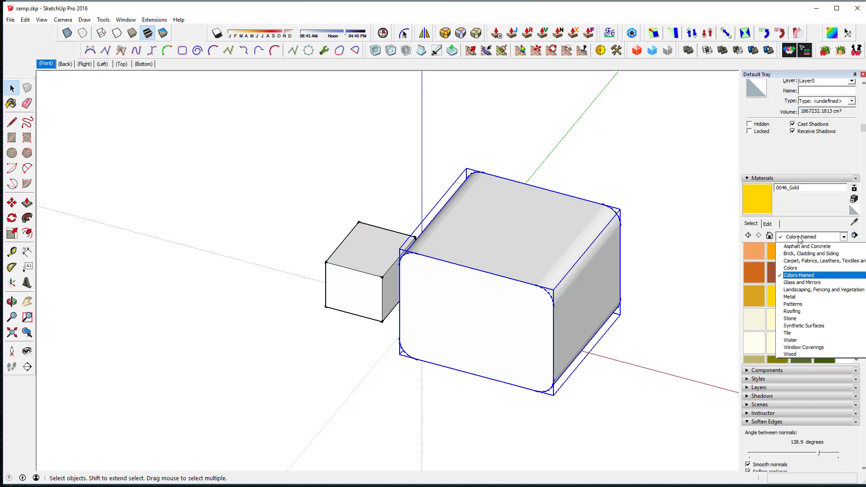
click(797, 355)
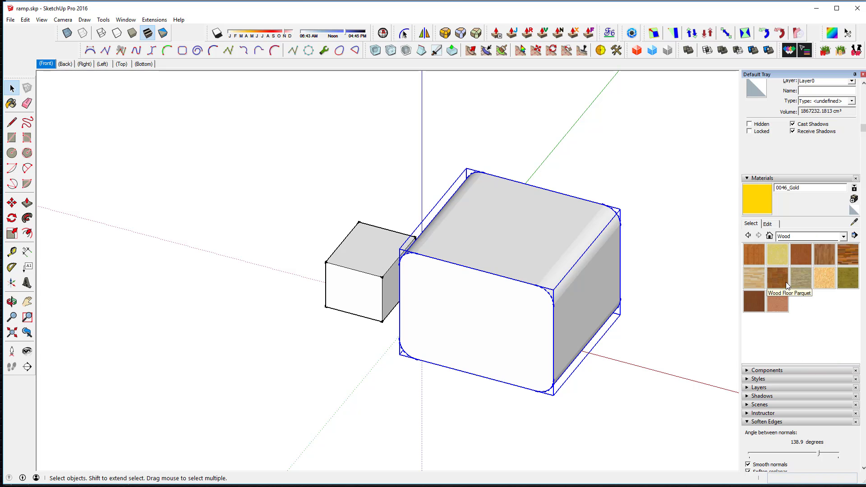
click(754, 254)
click(511, 211)
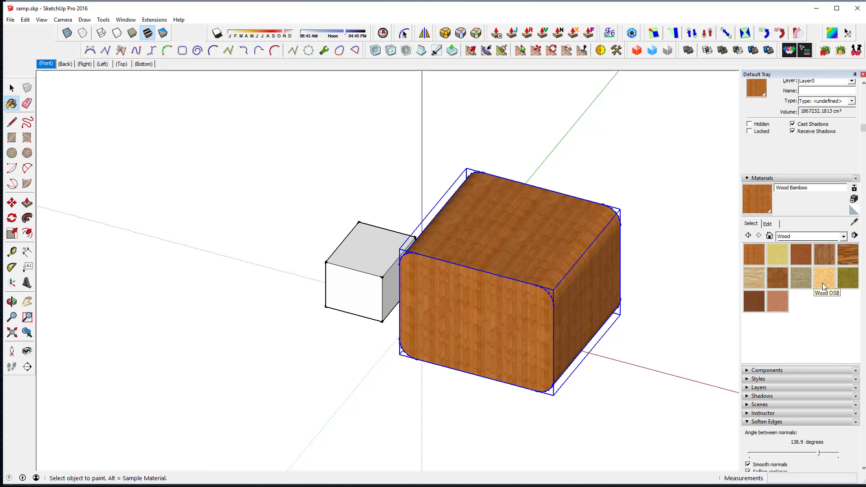
Paint the small cube with Wood OSB and clear the selection
click(825, 285)
click(367, 253)
click(12, 87)
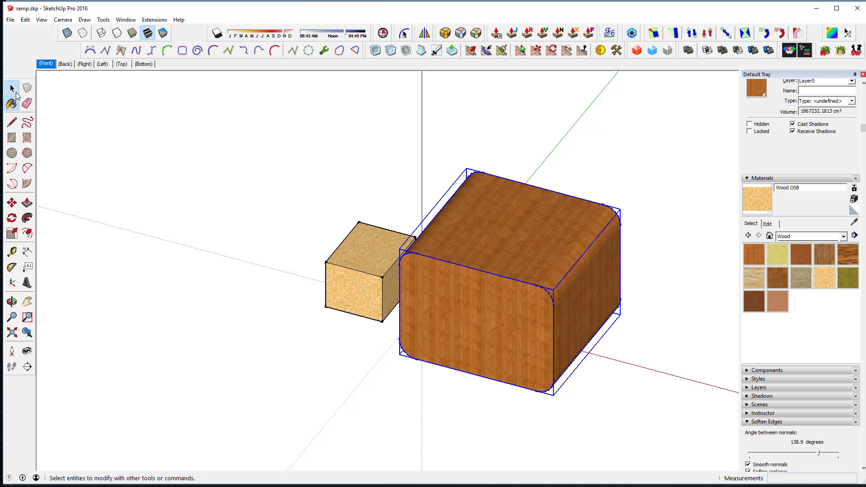
click(194, 142)
key(o)
drag(211, 163, 283, 214)
key(space)
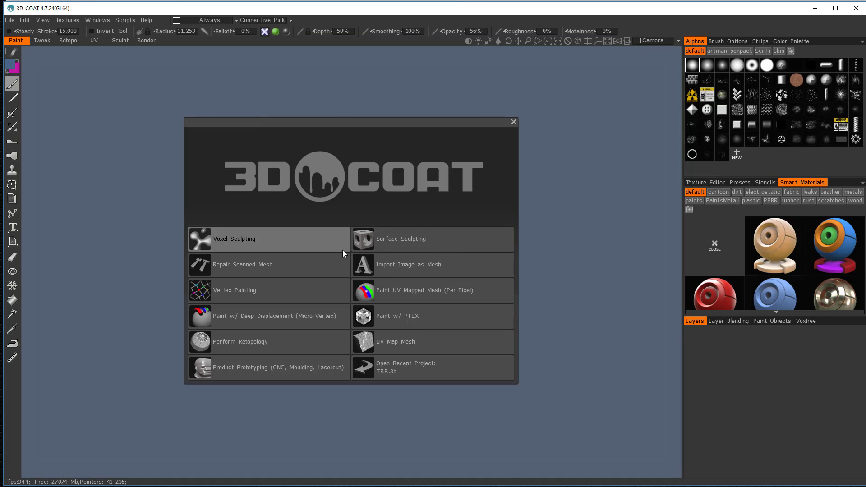
Choose Paint UV Mapped Mesh (Per-Pixel) and browse for the OBJ mesh to import
click(373, 295)
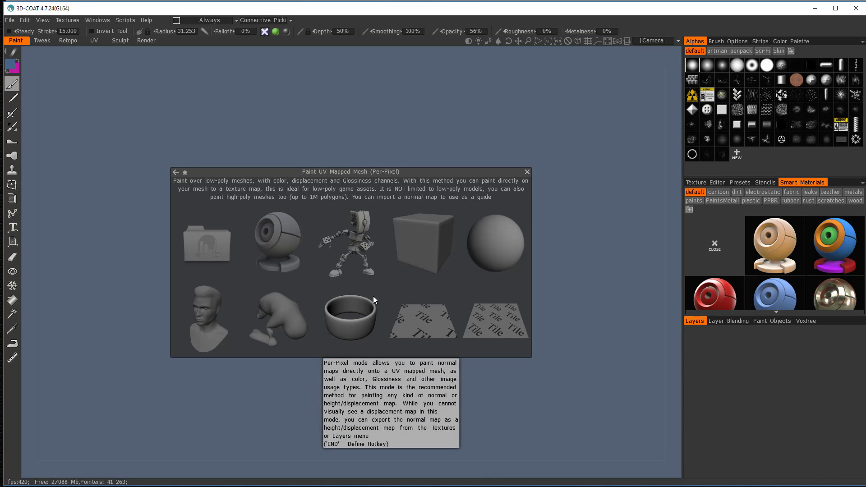
click(196, 251)
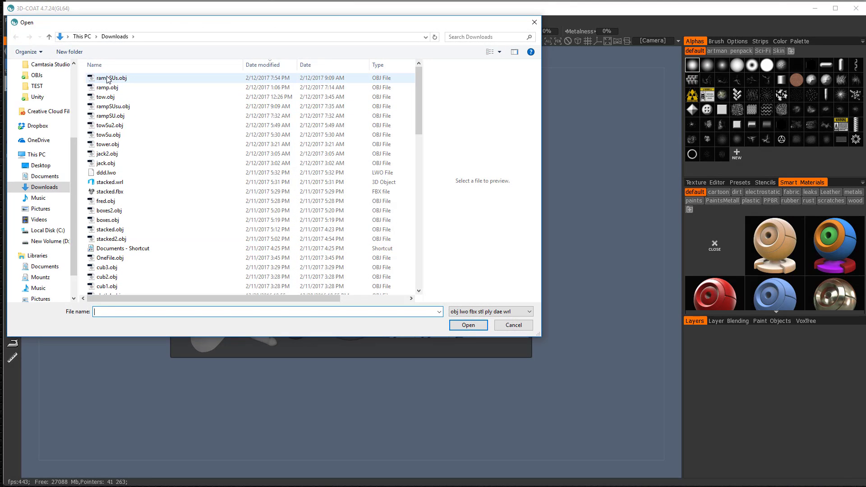
Cancel 3D-Coat's Open dialog and export the SketchUp model over Downloads/rampSUs.obj
click(511, 325)
key(alt+Tab)
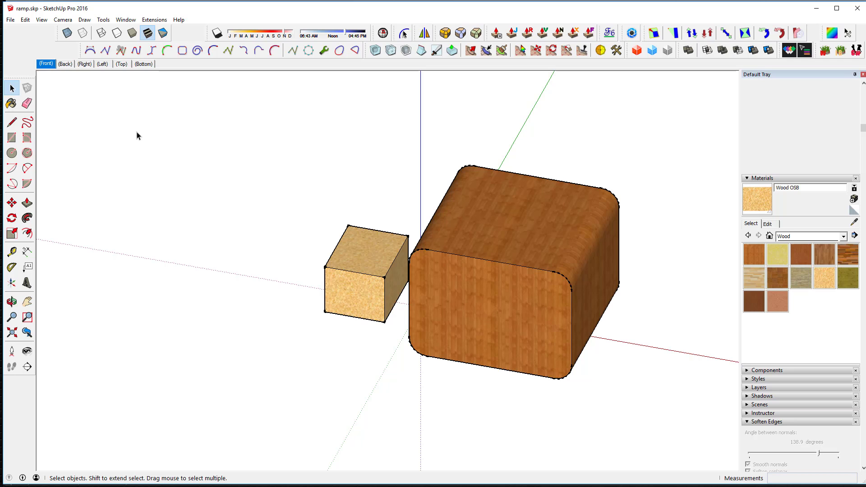
click(10, 20)
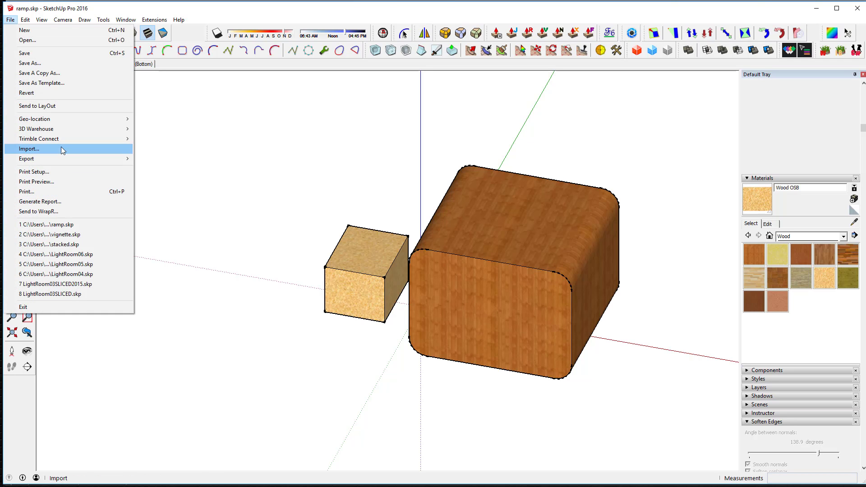
mouse_move(75, 162)
click(160, 159)
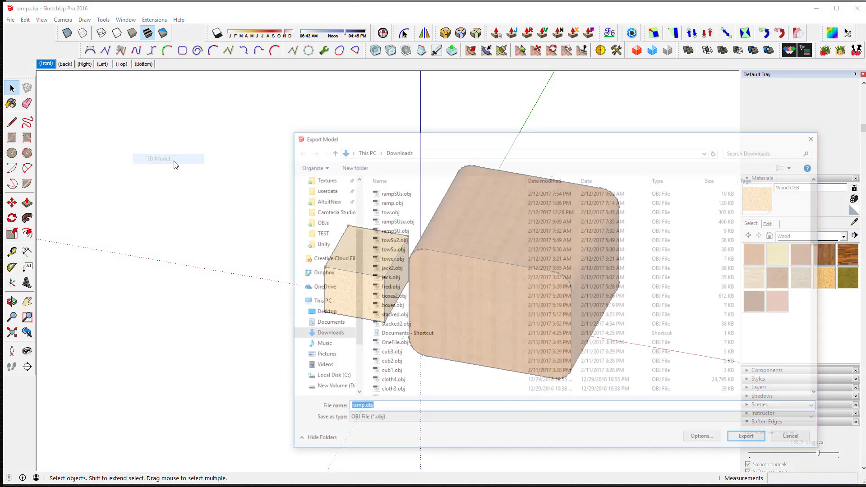
click(385, 193)
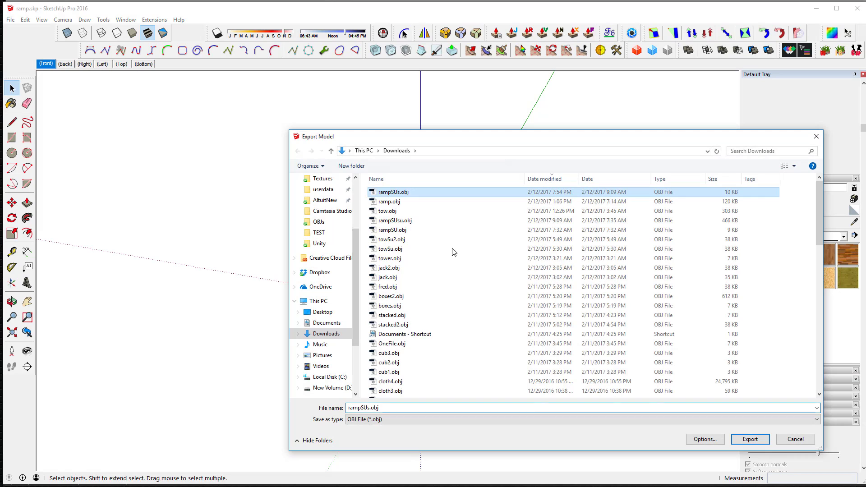
click(762, 440)
click(799, 323)
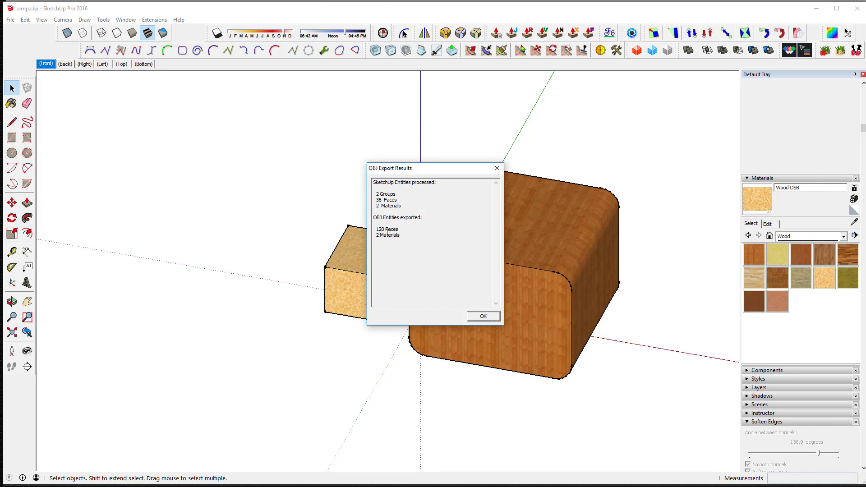
Dismiss the export results and import rampSUs.obj into 3D-Coat with default settings
click(485, 316)
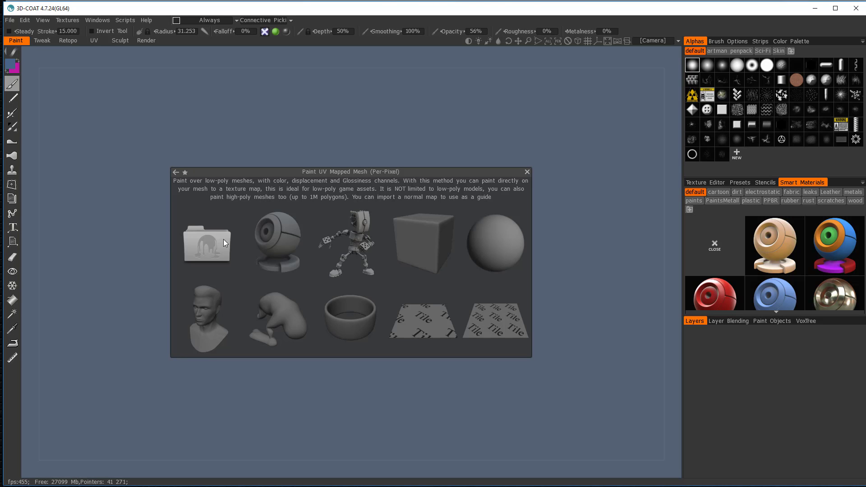
click(222, 242)
double_click(121, 77)
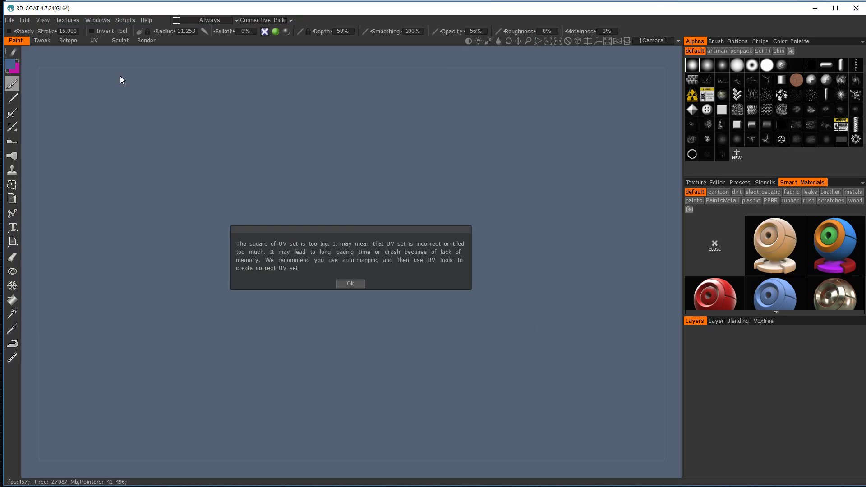
click(350, 284)
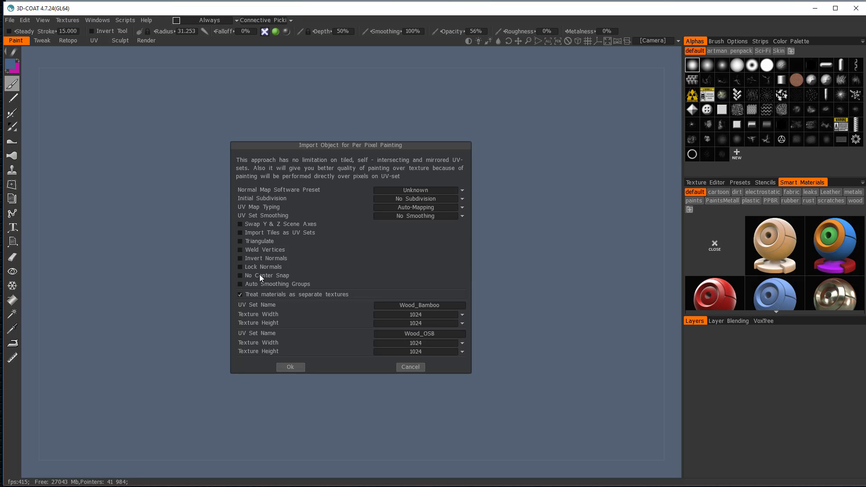
click(288, 367)
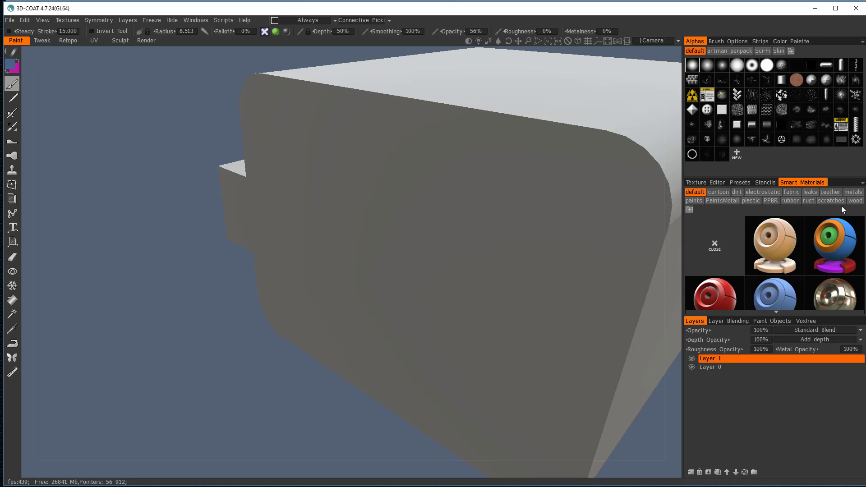
Show the Wood_Bamboo texture in the texture editor and orbit out to see the whole box
click(715, 183)
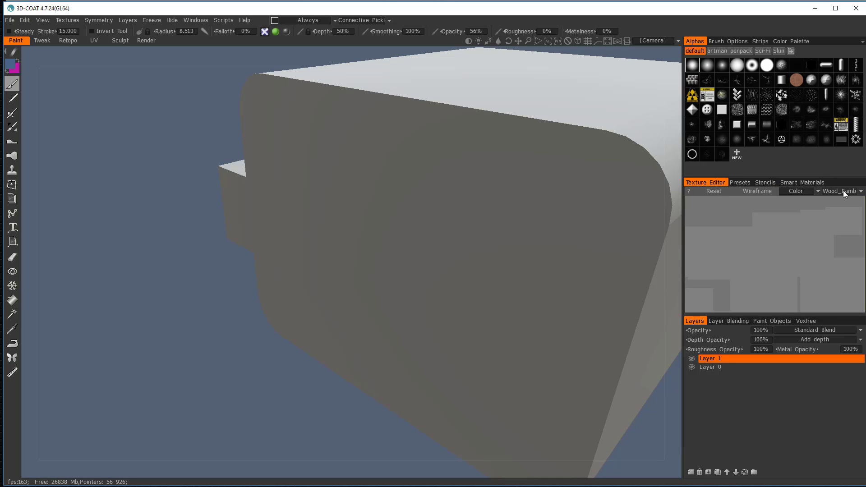
click(839, 203)
alt+drag(329, 232, 251, 235)
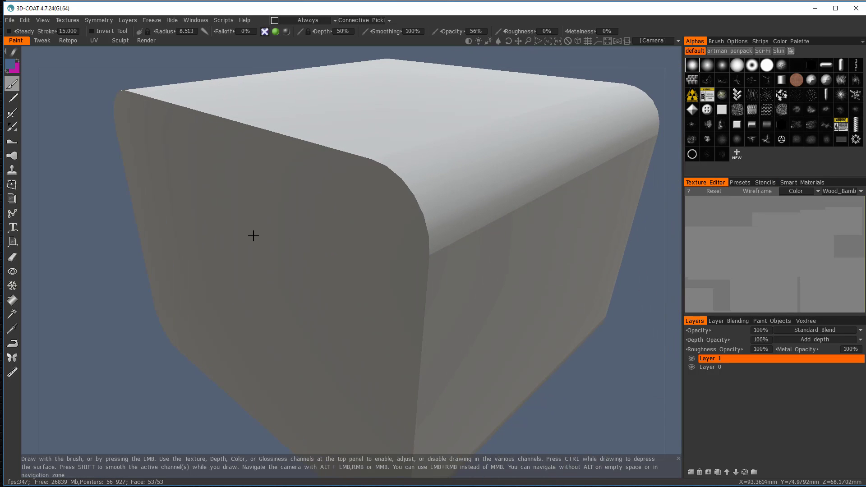
alt+drag(358, 203, 360, 199)
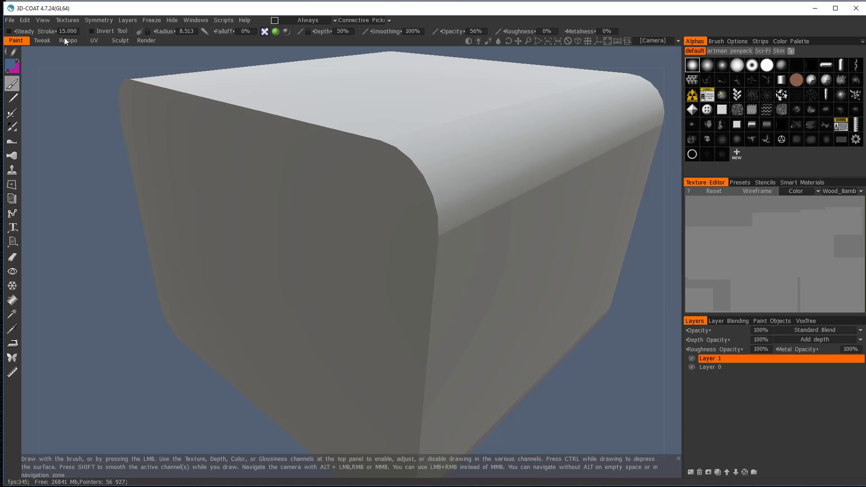
Start a new scene without saving and reopen rampSUs.obj for UV-mapped per-pixel painting
click(10, 20)
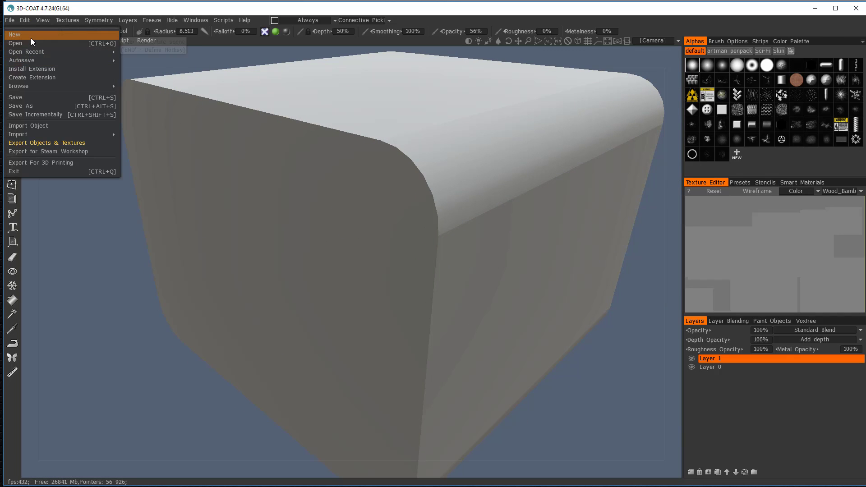
click(30, 38)
click(352, 275)
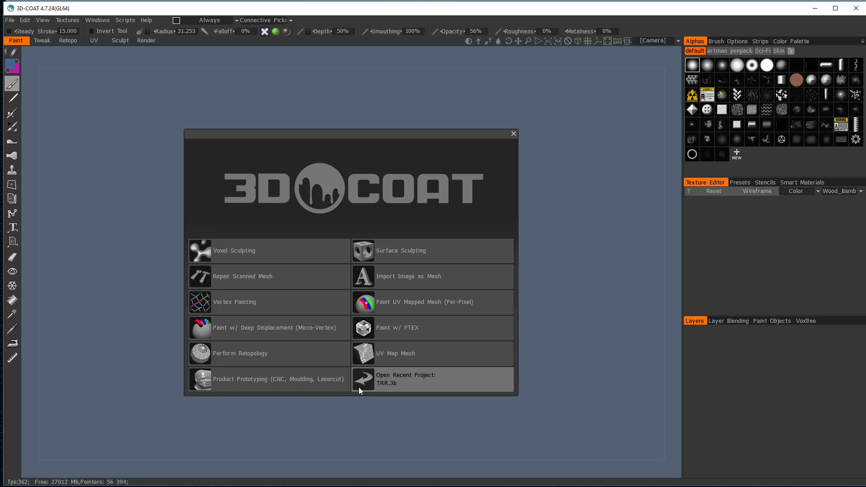
click(361, 304)
click(199, 235)
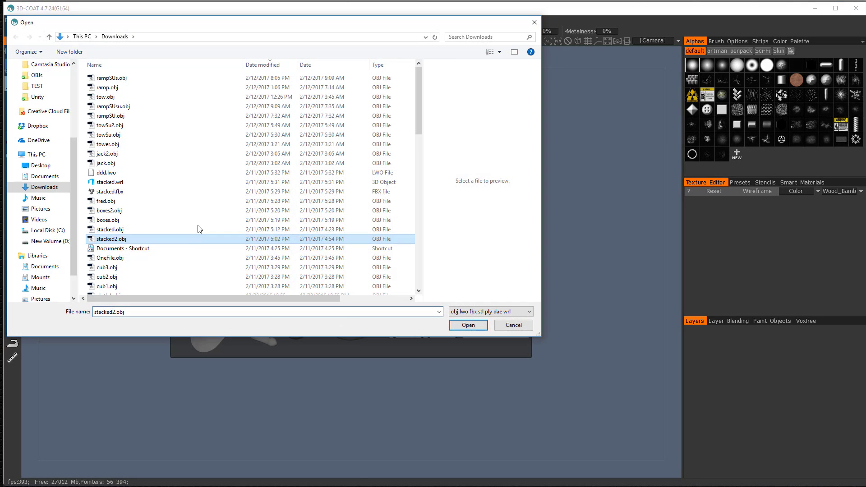
double_click(110, 79)
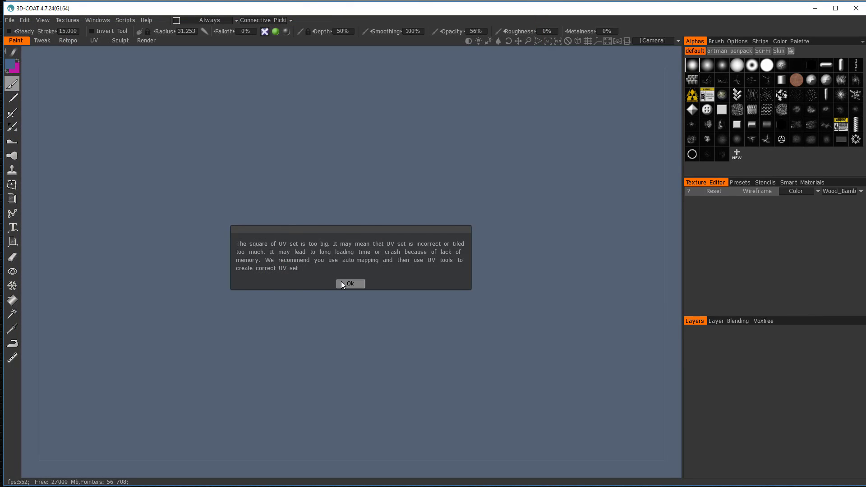
click(341, 282)
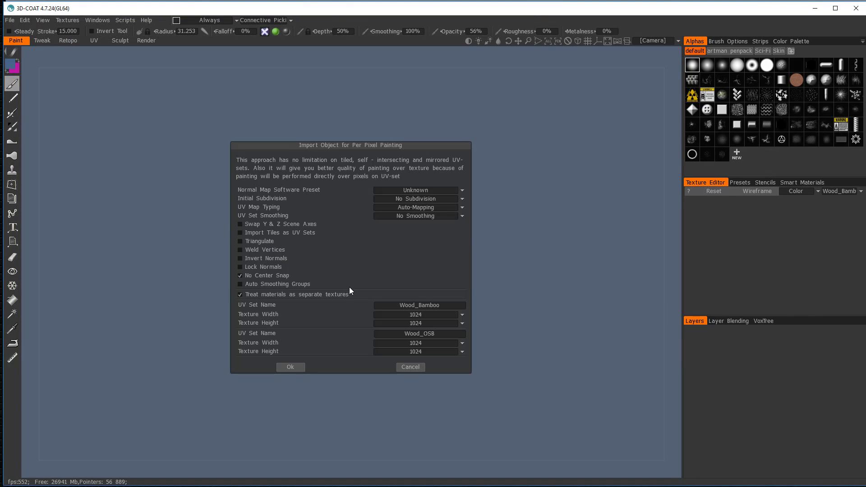
Import with materials combined, UV mapping set to Keep UV, and 64-pixel textures
click(263, 296)
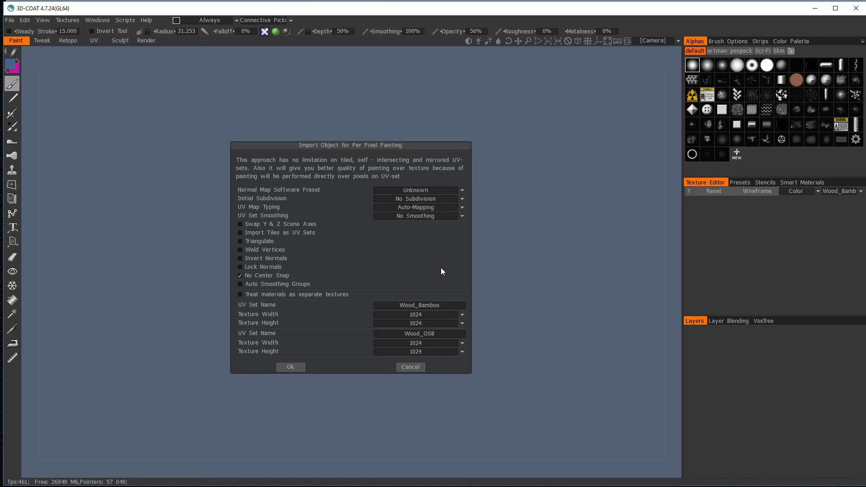
click(414, 207)
click(406, 220)
click(426, 314)
click(415, 332)
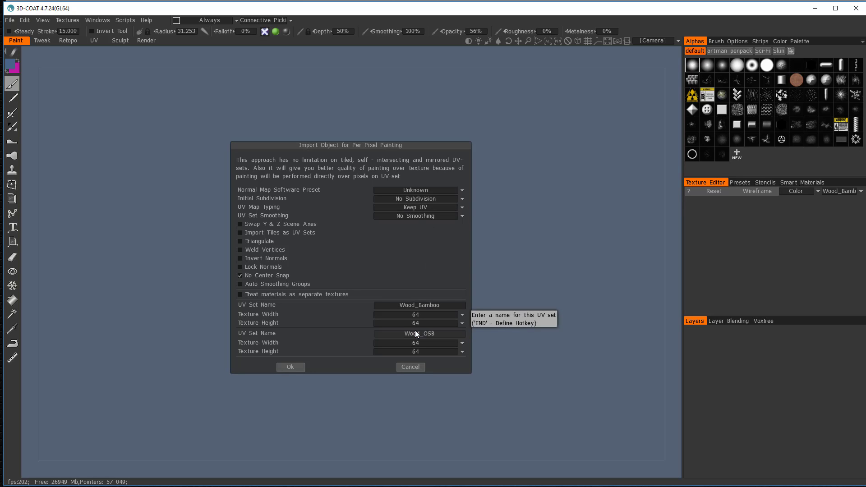
click(296, 370)
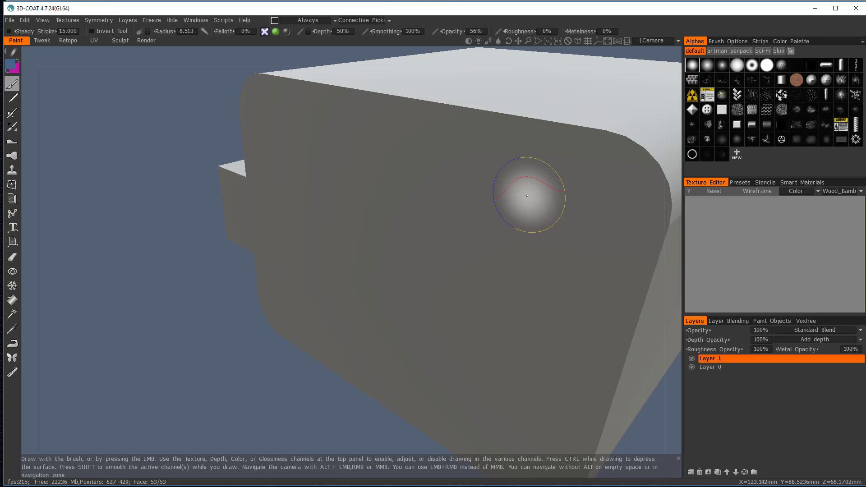
In the UV room, auto-map the Wood_Bamboo UV set
scroll(523, 201, up, 2)
scroll(530, 217, down, 6)
alt+drag(495, 155, 639, 294)
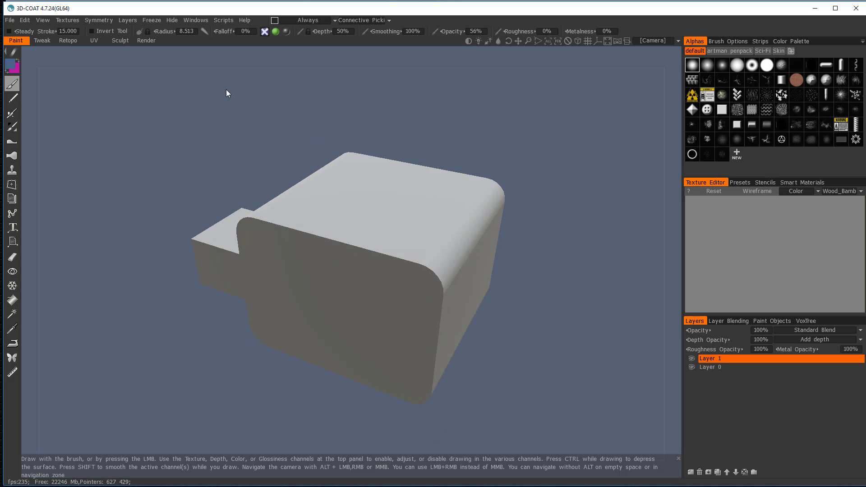
click(95, 40)
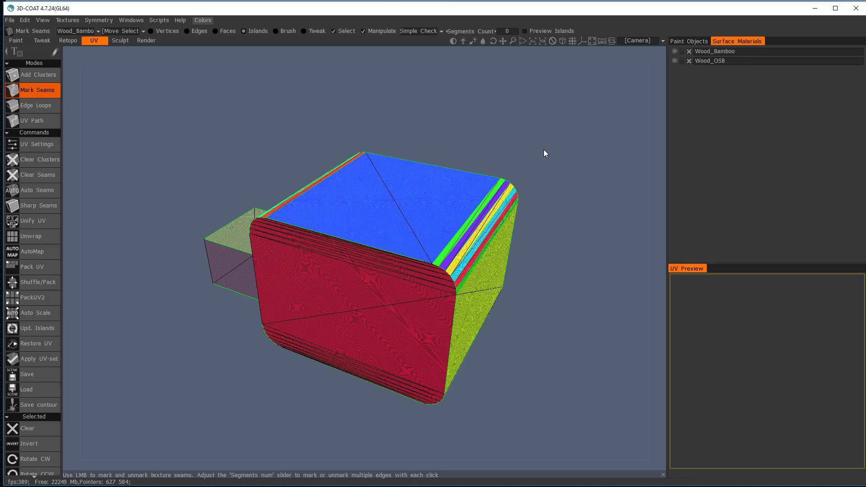
mouse_move(545, 149)
mouse_down()
mouse_move(519, 116)
mouse_move(546, 155)
mouse_up()
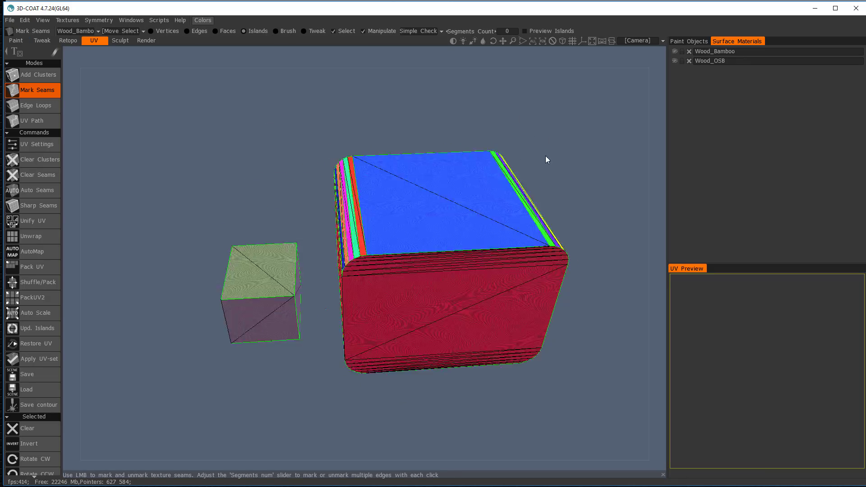
mouse_move(545, 160)
mouse_down()
mouse_move(523, 158)
mouse_move(547, 157)
mouse_move(547, 149)
mouse_up()
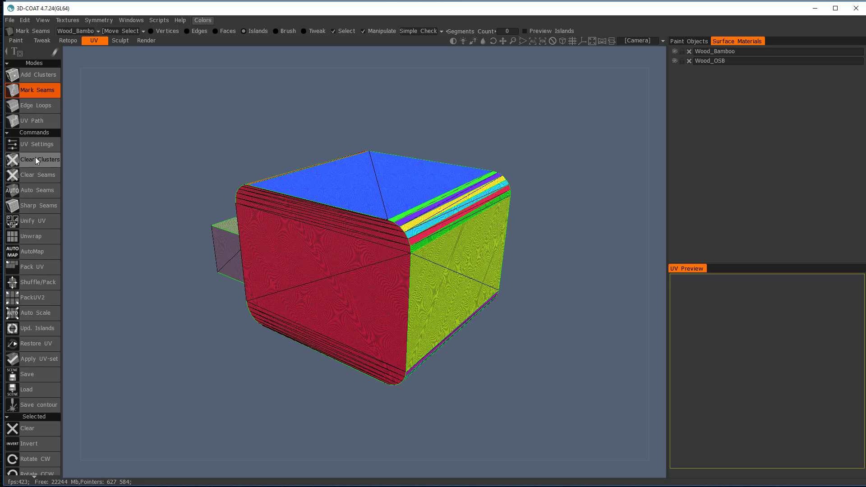
click(39, 250)
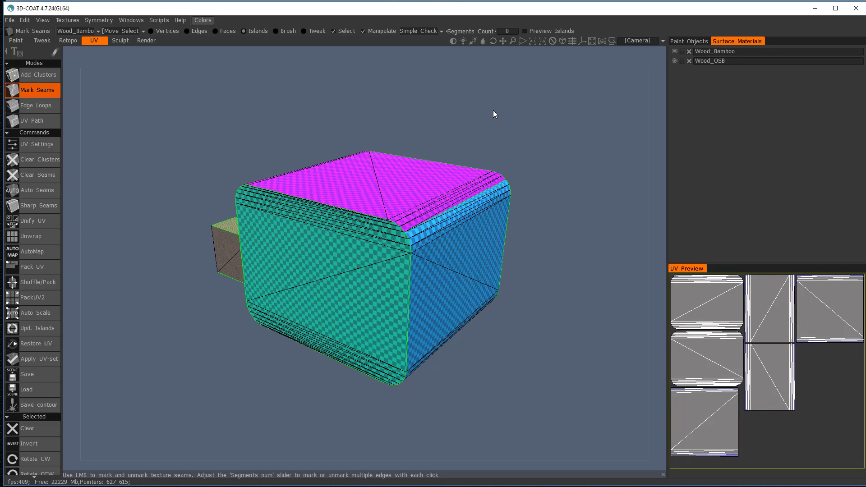
Unwrap the Wood_OSB UV set and pack its islands into the texture space
drag(493, 111, 461, 136)
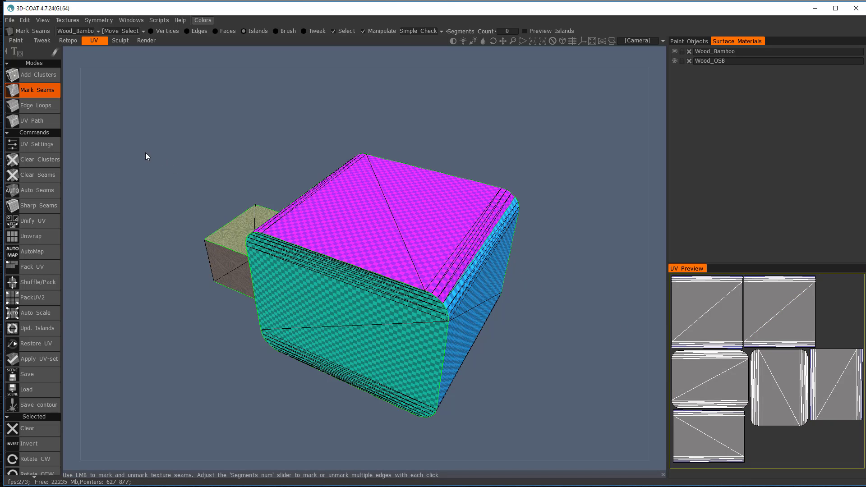
drag(146, 156, 136, 143)
click(74, 31)
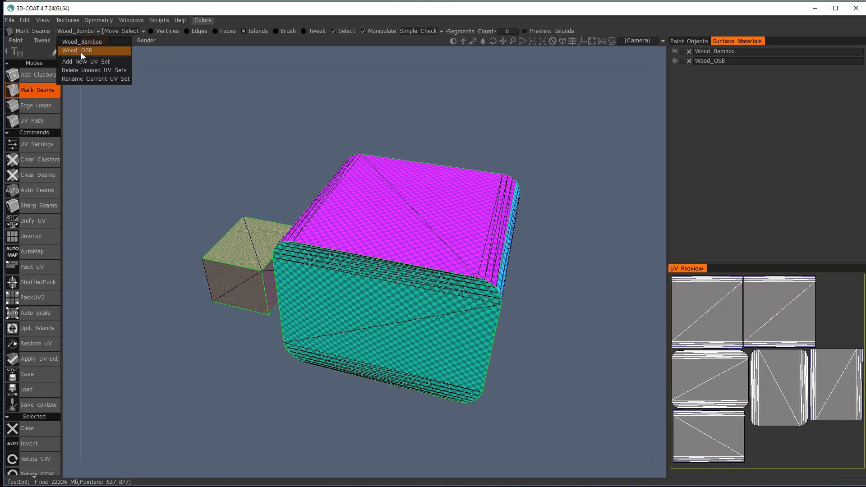
click(81, 53)
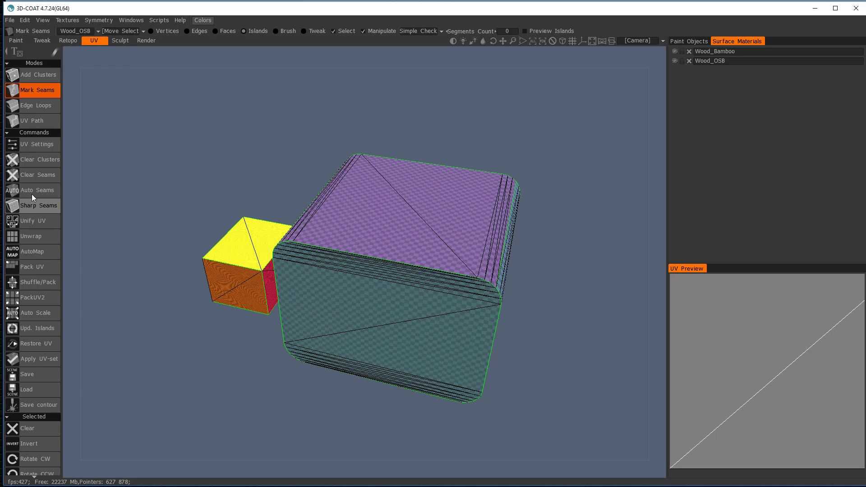
click(36, 242)
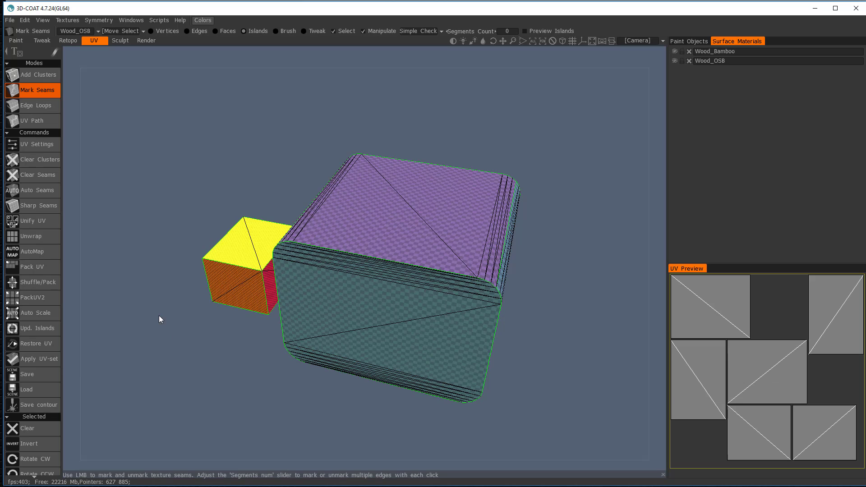
click(40, 266)
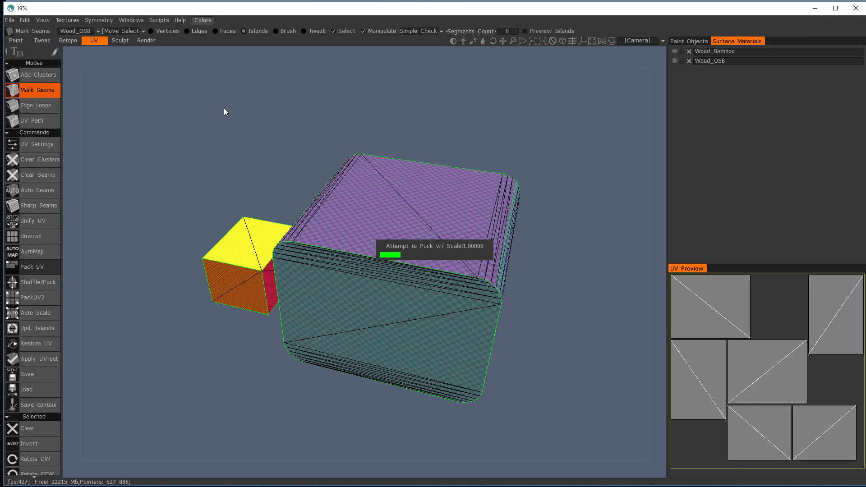
click(15, 41)
Confirm applying the UV changes and show the UV wireframe in the texture preview
click(304, 276)
click(295, 277)
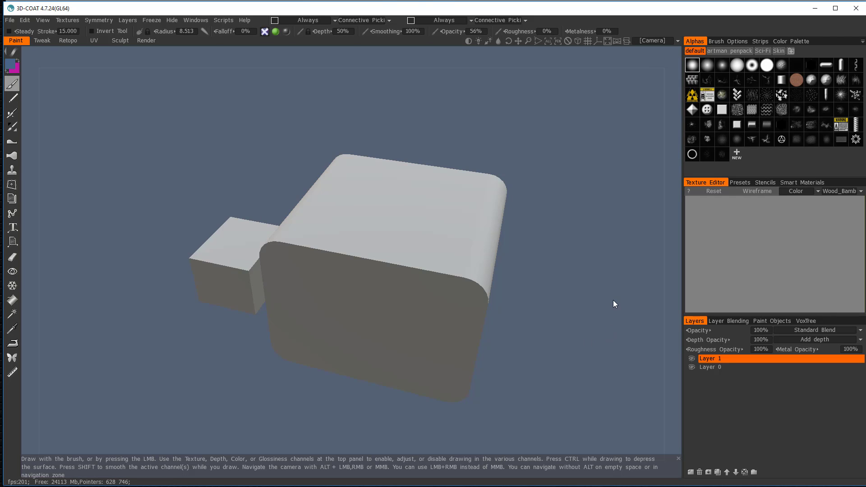
drag(613, 301, 586, 277)
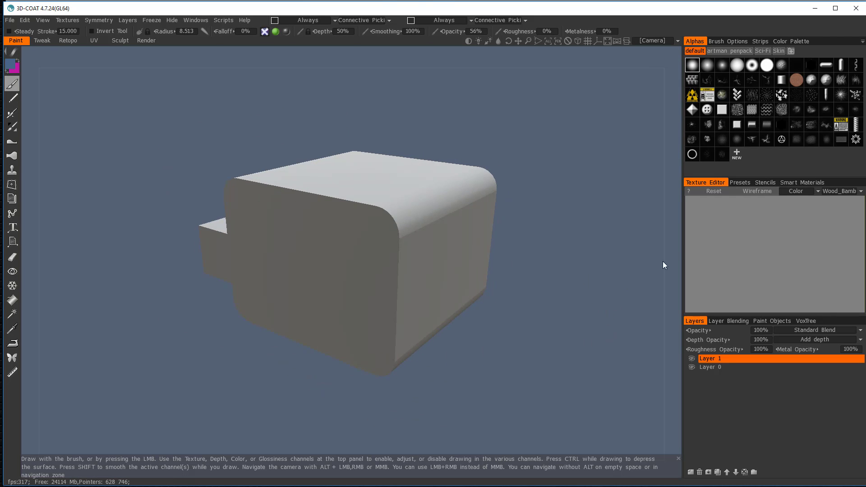
click(757, 192)
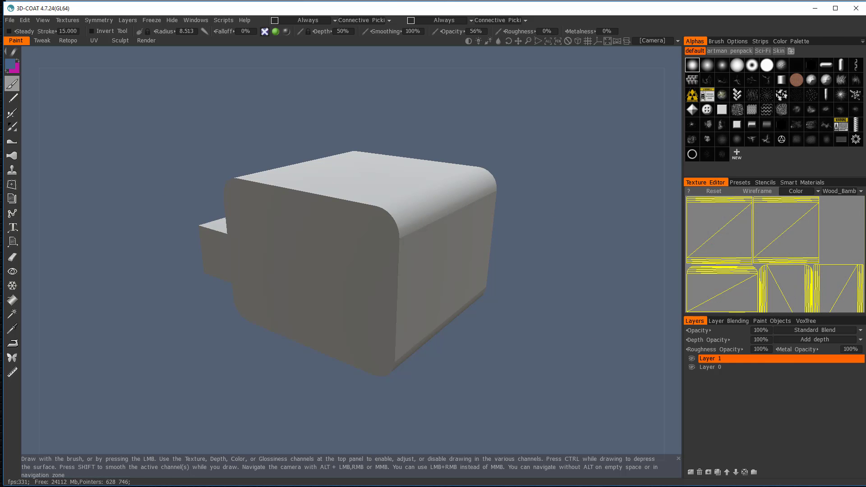
drag(575, 226, 568, 231)
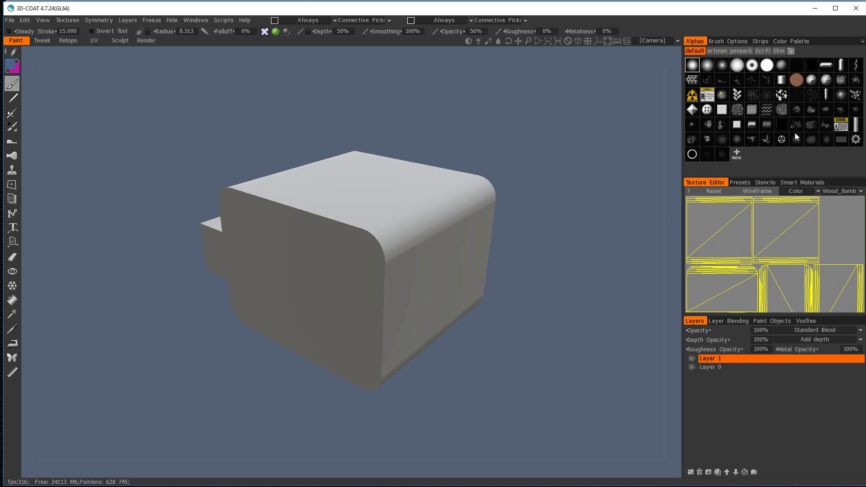
Pick the wood_1 smart material with UV-Mapping projection and hide the small cube's Mesh2
click(795, 183)
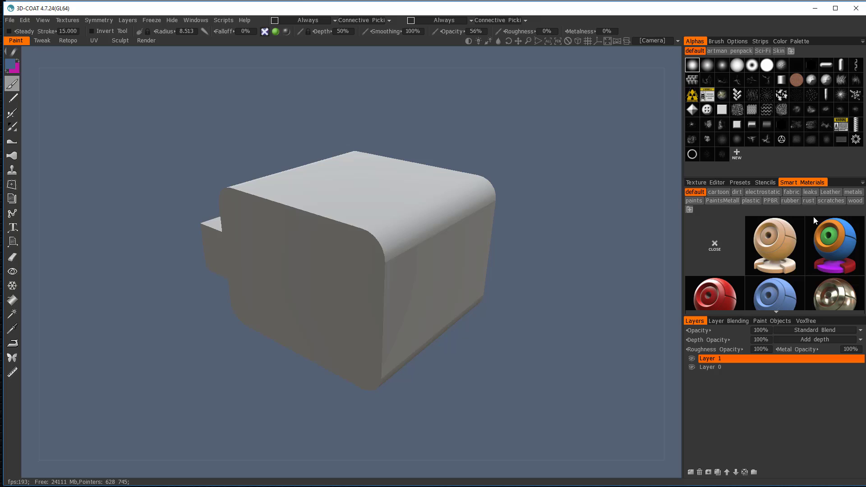
click(853, 201)
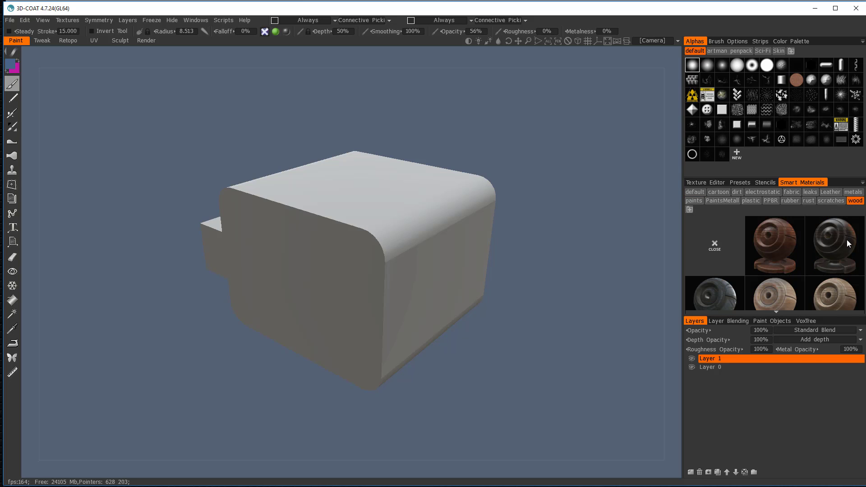
mouse_move(843, 293)
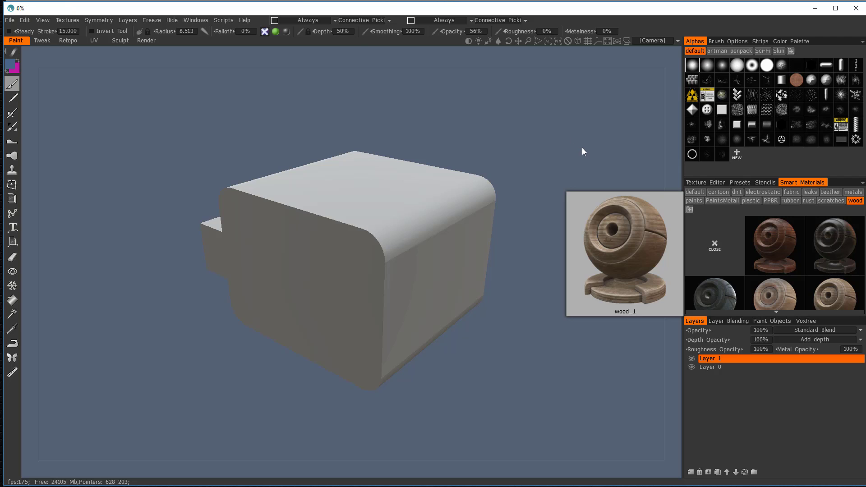
click(202, 66)
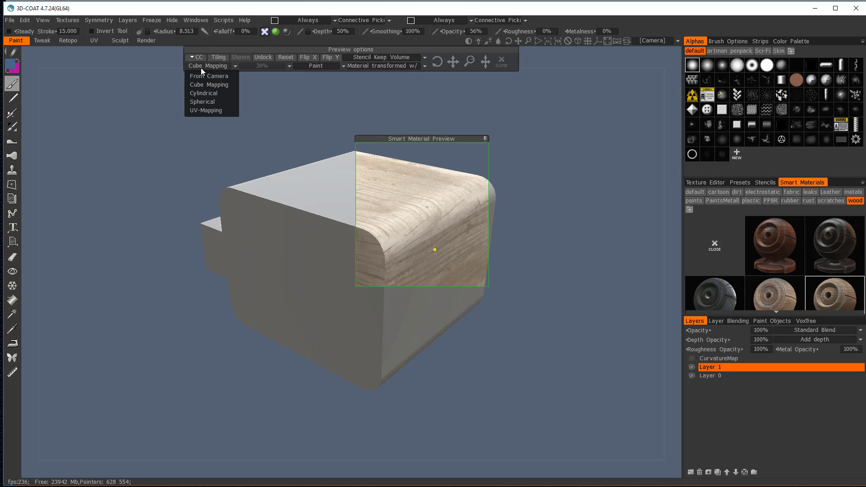
click(206, 110)
drag(411, 139, 453, 145)
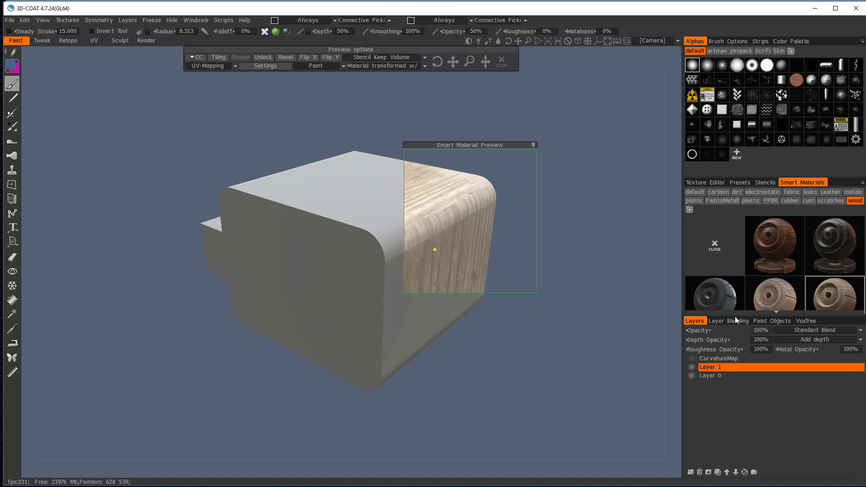
click(768, 322)
click(691, 340)
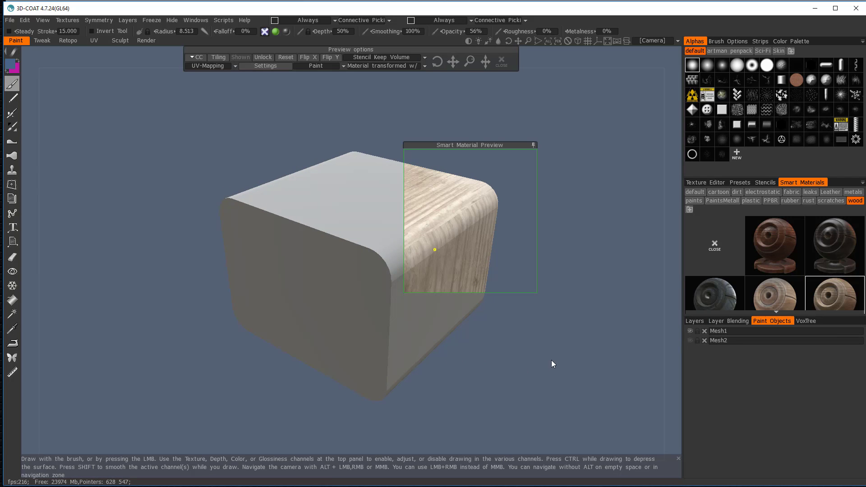
Fill the whole layer of the rounded box with the light wood smart material
right_click(838, 298)
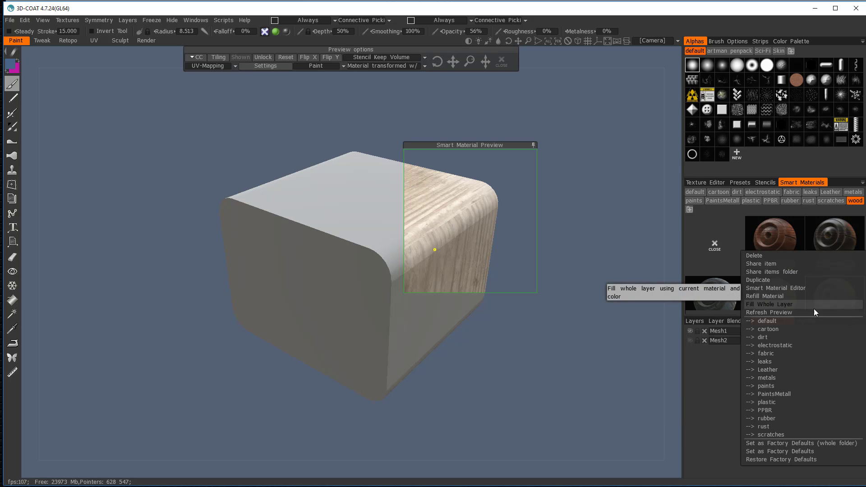
right_click(830, 296)
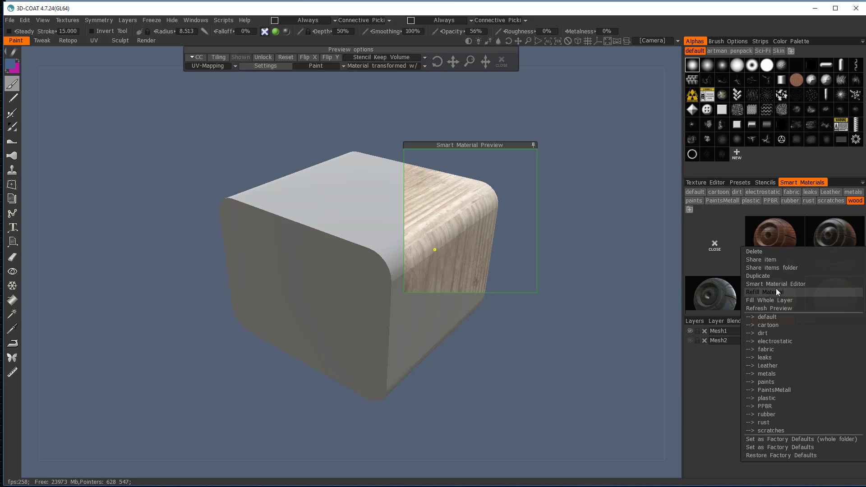
click(774, 298)
mouse_move(518, 328)
mouse_down()
mouse_move(452, 363)
mouse_move(415, 341)
mouse_move(532, 328)
mouse_up()
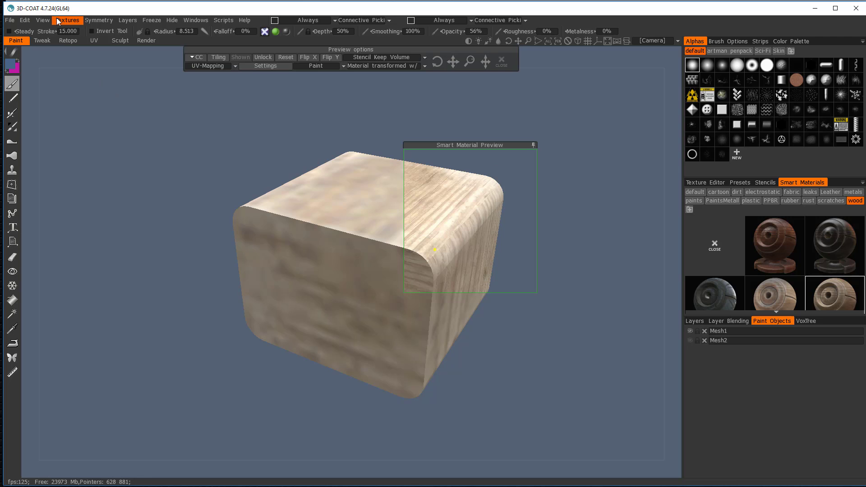
click(695, 320)
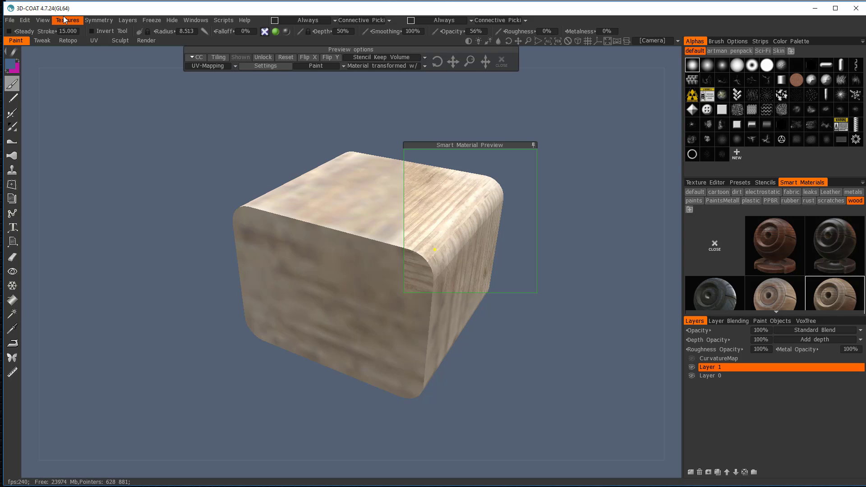
In Mesh & Texture Resolution, set Wood_Bamboo and Wood_OSB textures to 1024×1024
click(26, 20)
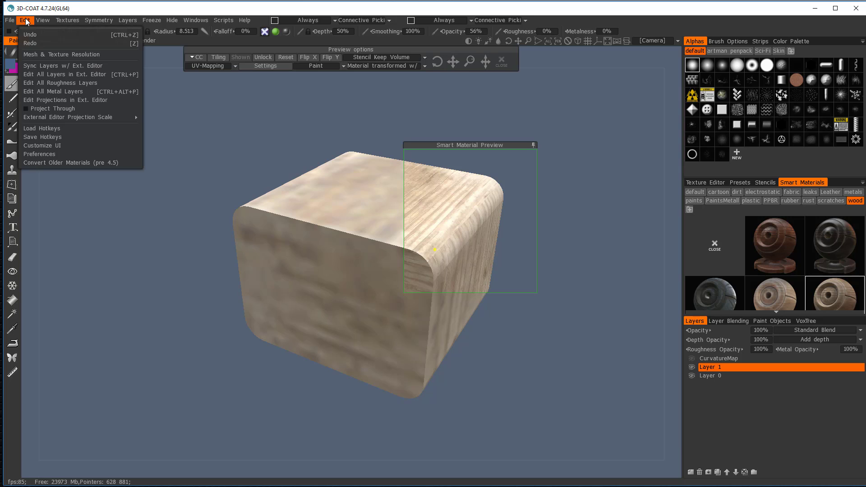
click(44, 53)
click(422, 247)
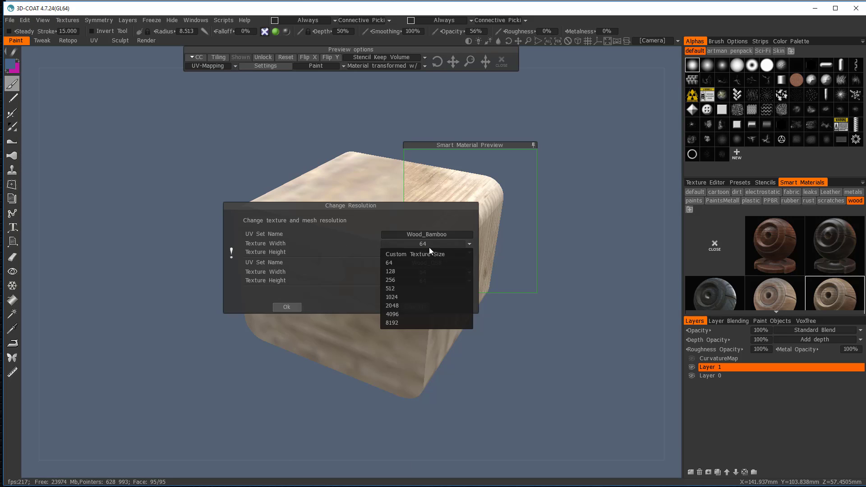
click(419, 296)
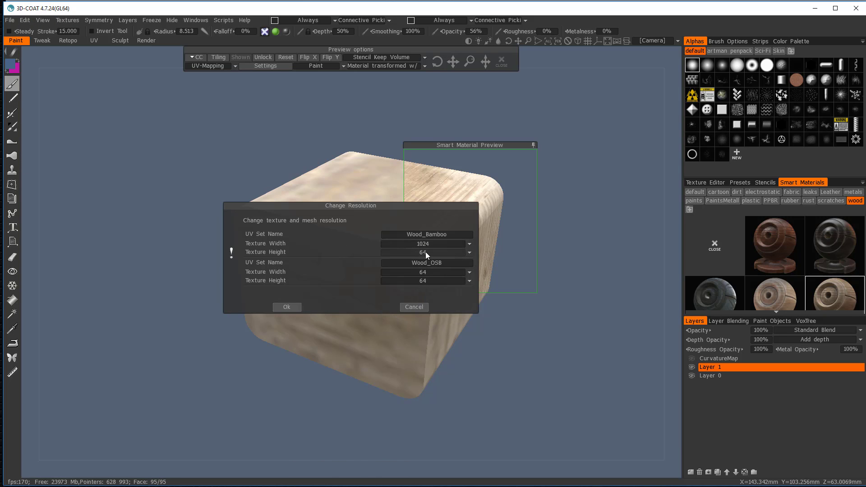
click(426, 252)
click(417, 310)
click(425, 273)
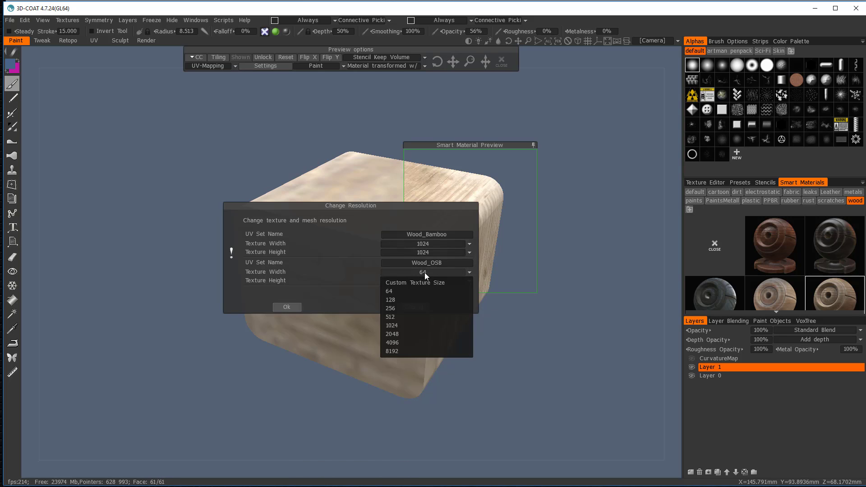
click(421, 318)
click(422, 280)
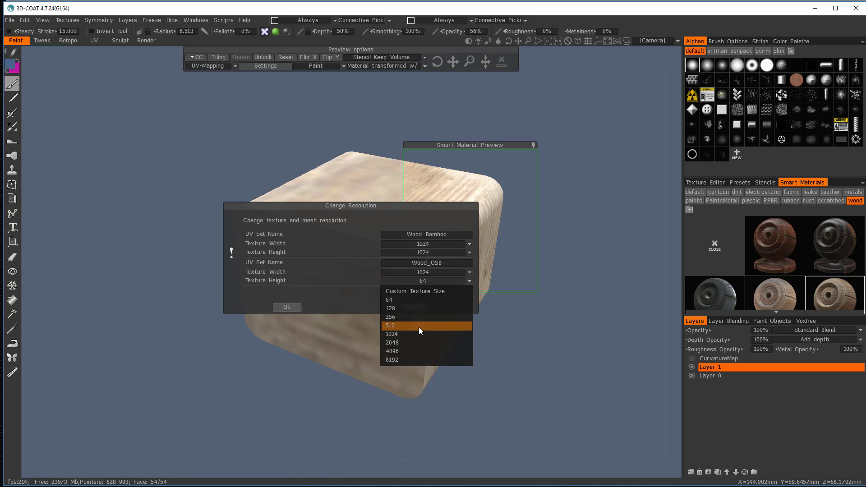
click(418, 333)
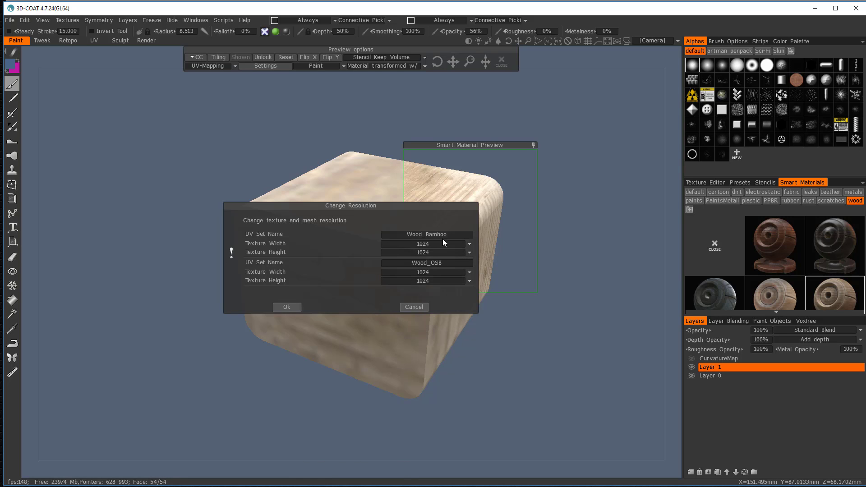
click(293, 308)
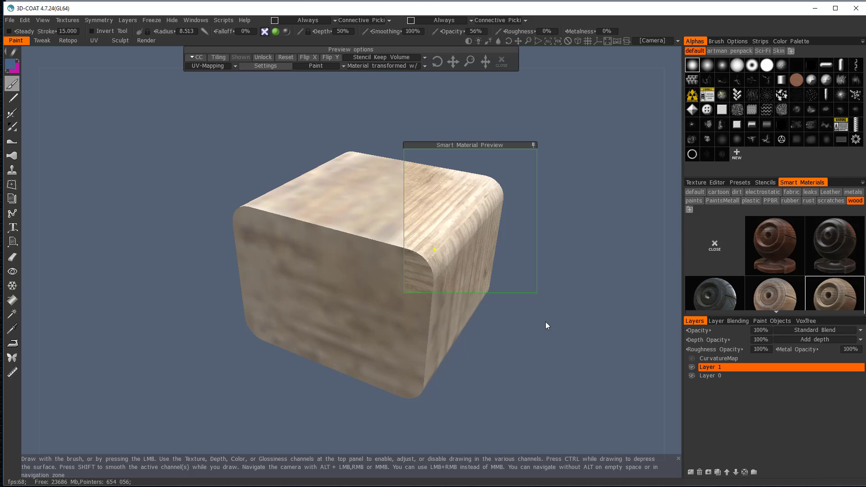
Refill with light wood at 1024 resolution, inspect every face, then select the CurvatureMap layer
right_click(834, 294)
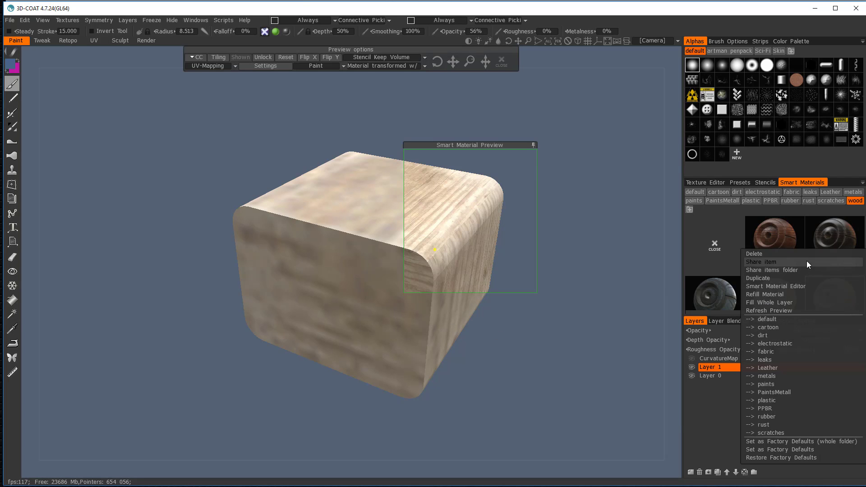
click(791, 302)
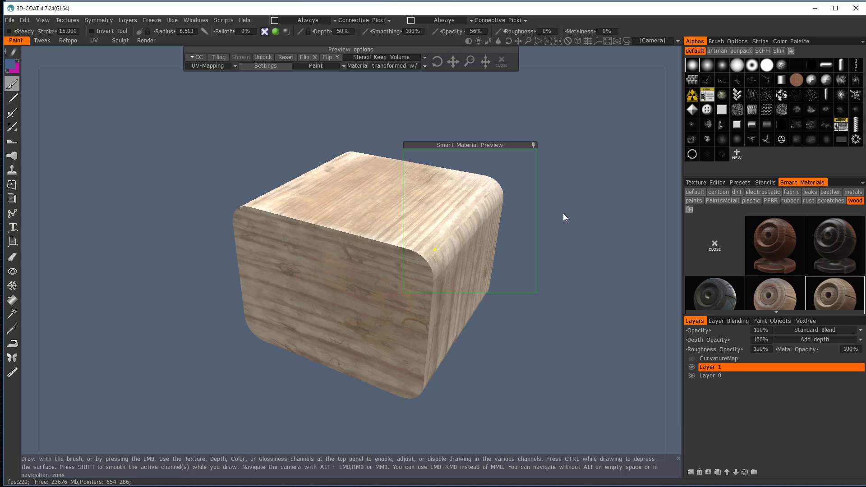
drag(592, 202, 555, 219)
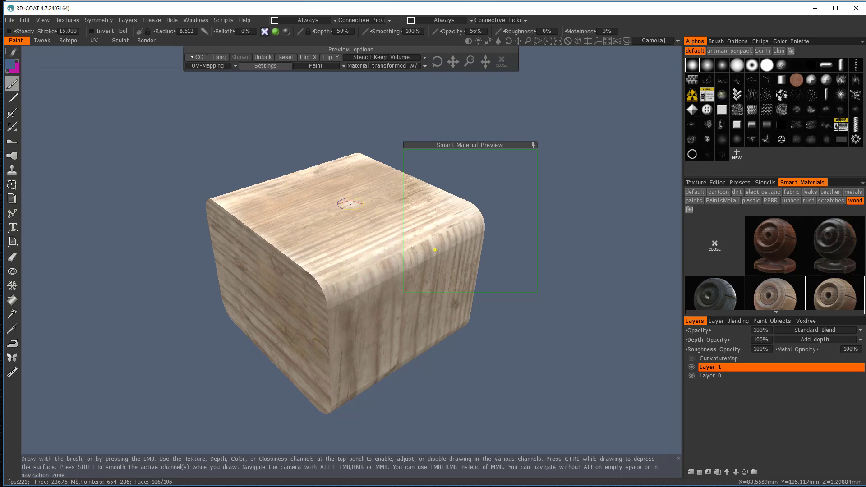
drag(564, 316, 639, 344)
mouse_move(512, 246)
mouse_down()
mouse_move(362, 229)
mouse_move(359, 253)
mouse_move(420, 268)
mouse_move(399, 247)
mouse_move(393, 258)
mouse_move(423, 272)
mouse_move(371, 248)
mouse_up()
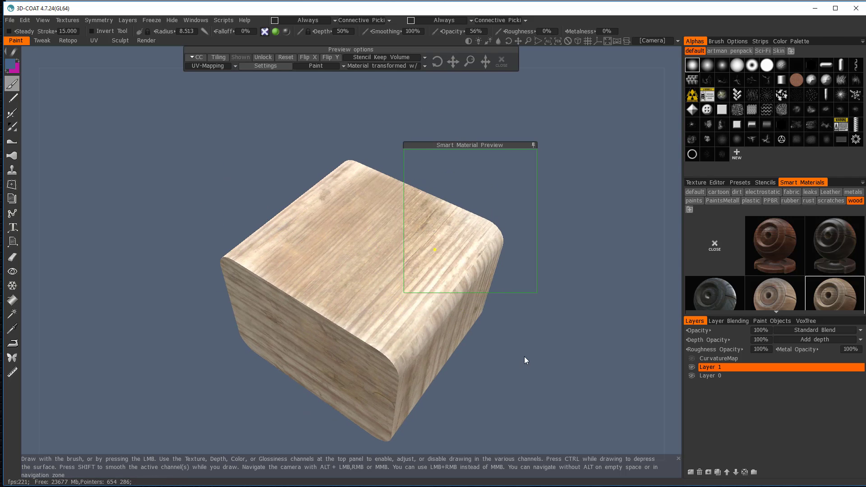
drag(498, 342, 496, 342)
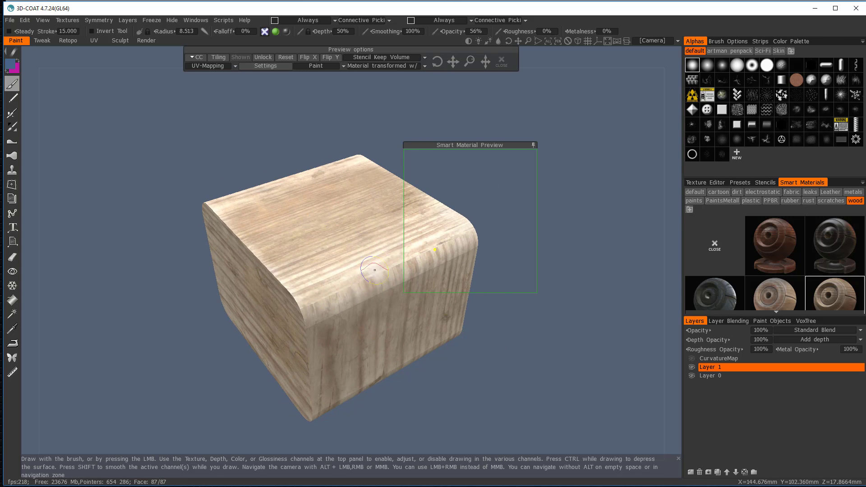
drag(497, 411, 533, 382)
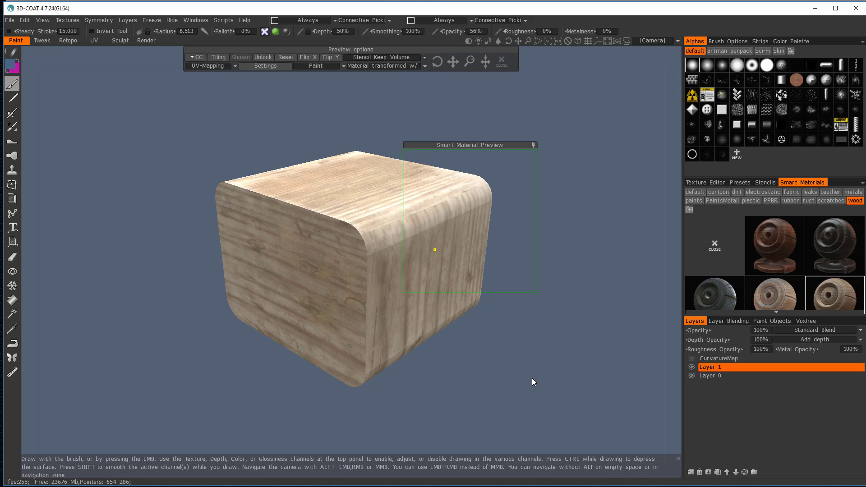
click(714, 360)
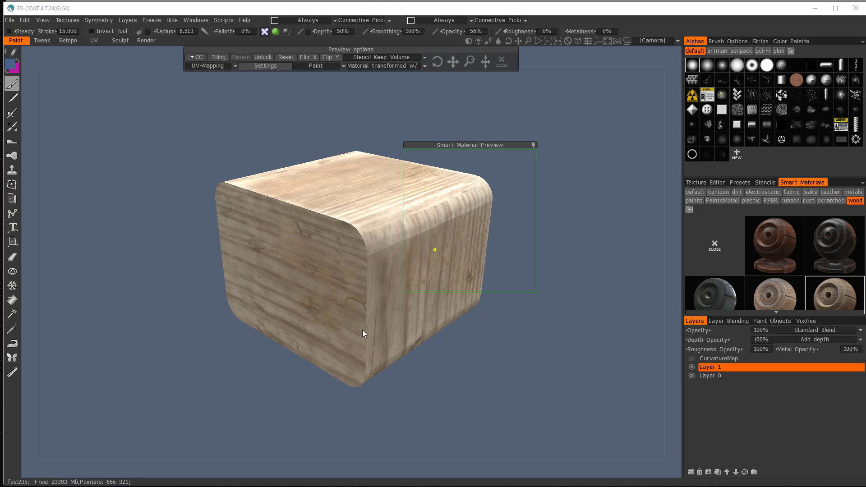
Open the UV room on the Wood_Bamboo UV set and inspect its islands on the box
click(93, 40)
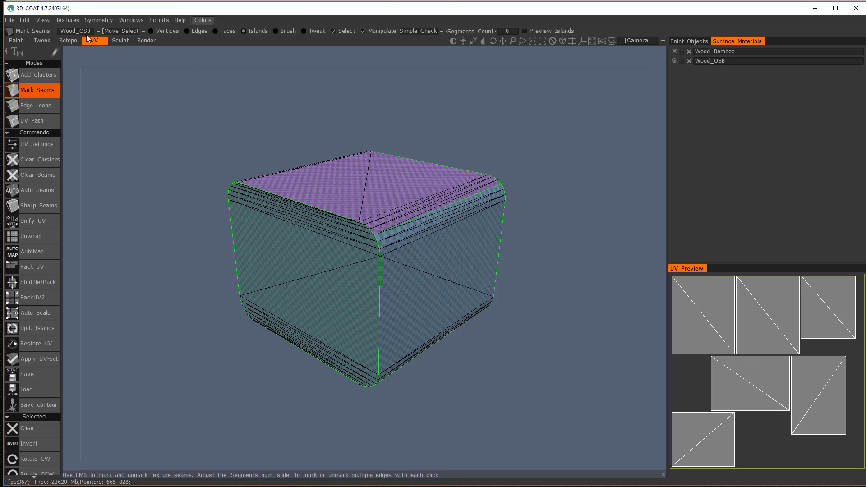
click(76, 30)
click(80, 41)
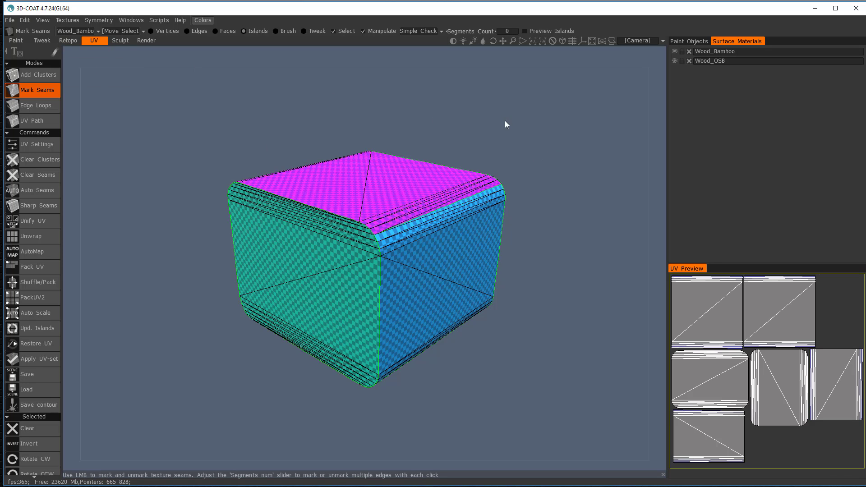
drag(506, 124, 501, 153)
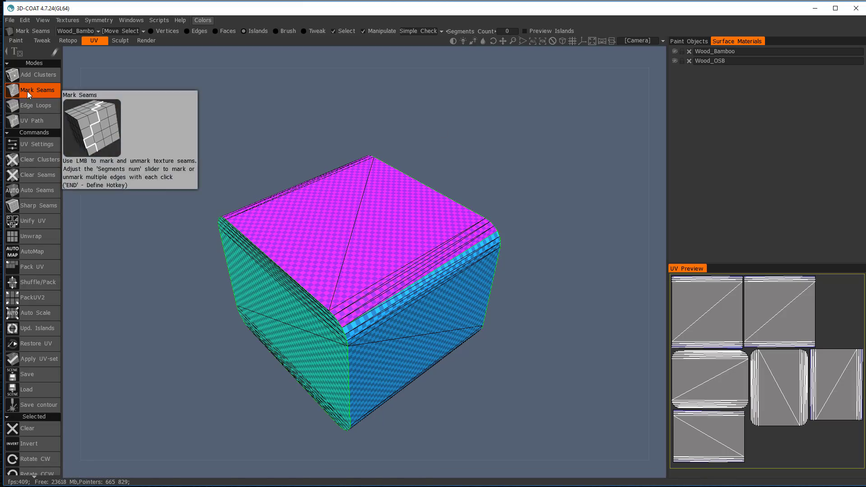
drag(581, 194, 548, 201)
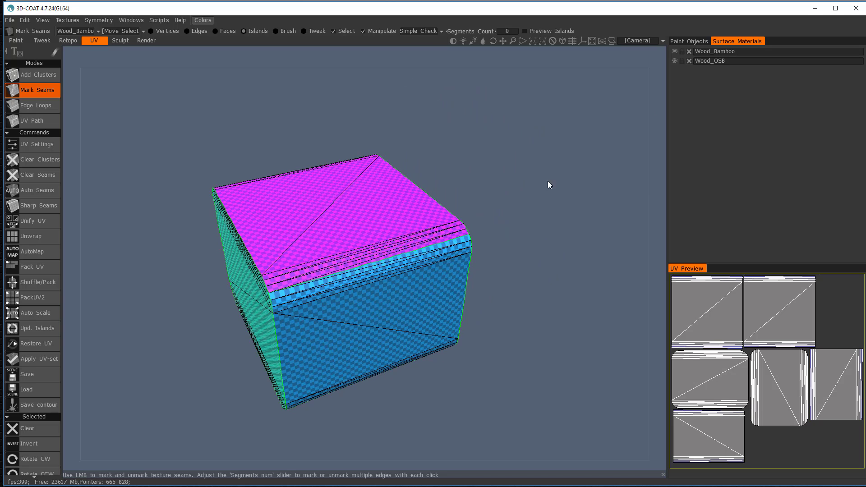
Display the lettered Complex Checker texture on the box
click(418, 31)
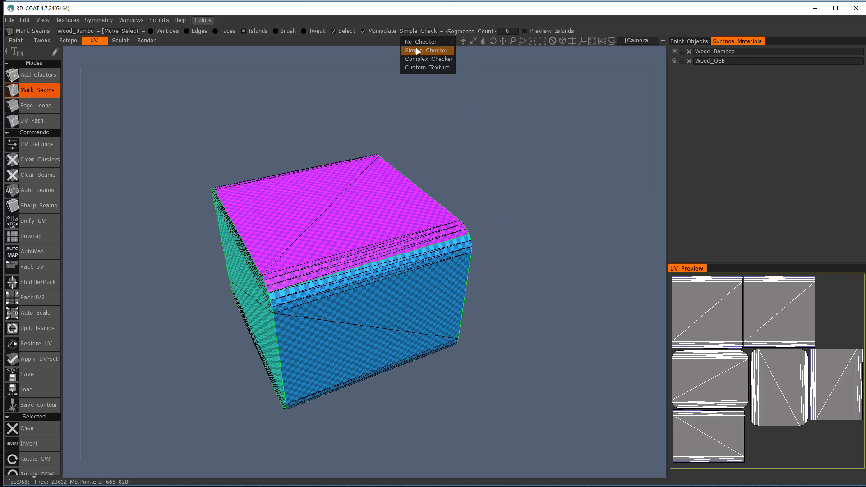
click(416, 59)
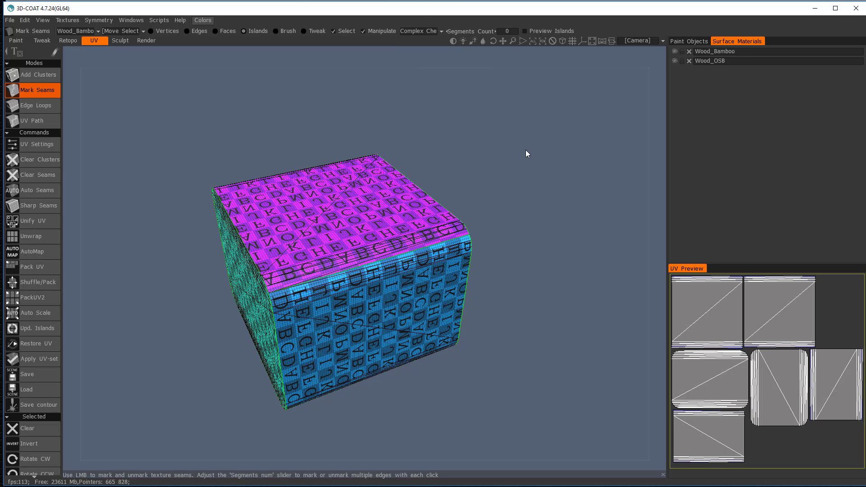
mouse_move(528, 149)
mouse_down()
mouse_move(522, 175)
mouse_move(519, 163)
mouse_up()
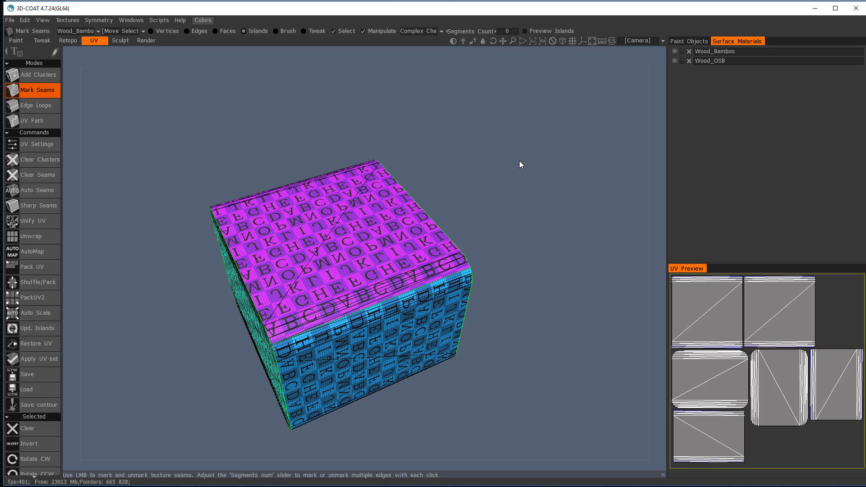
Select the top face's UV island, rotate it clockwise and flip it in U
click(786, 308)
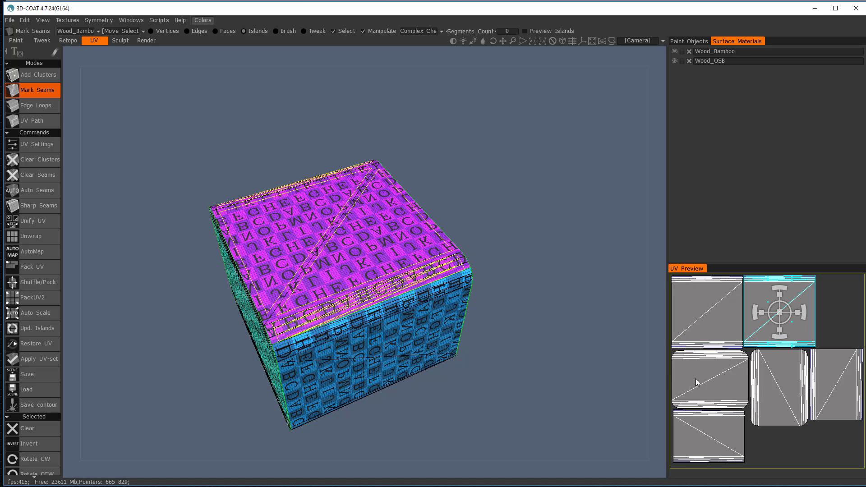
click(831, 388)
click(708, 436)
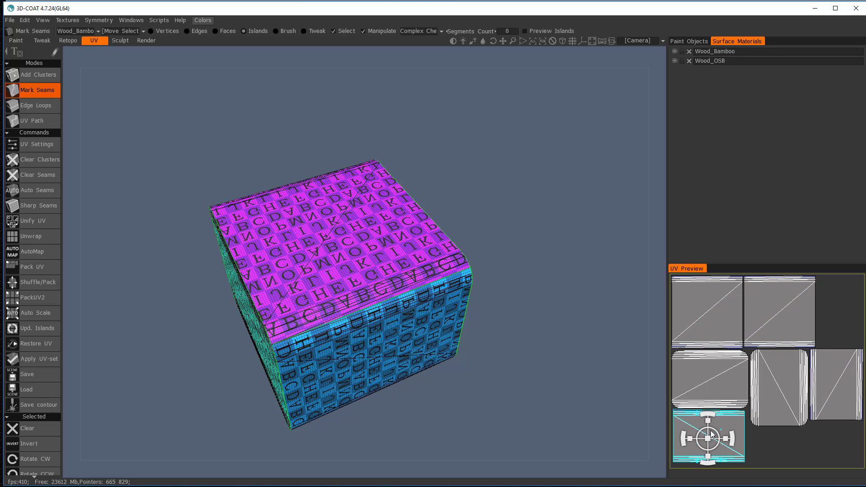
click(710, 316)
click(780, 312)
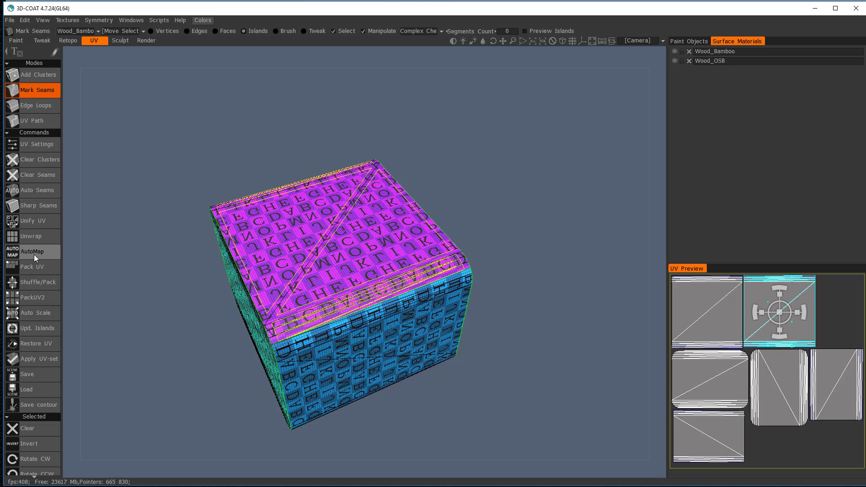
scroll(47, 349, down, 3)
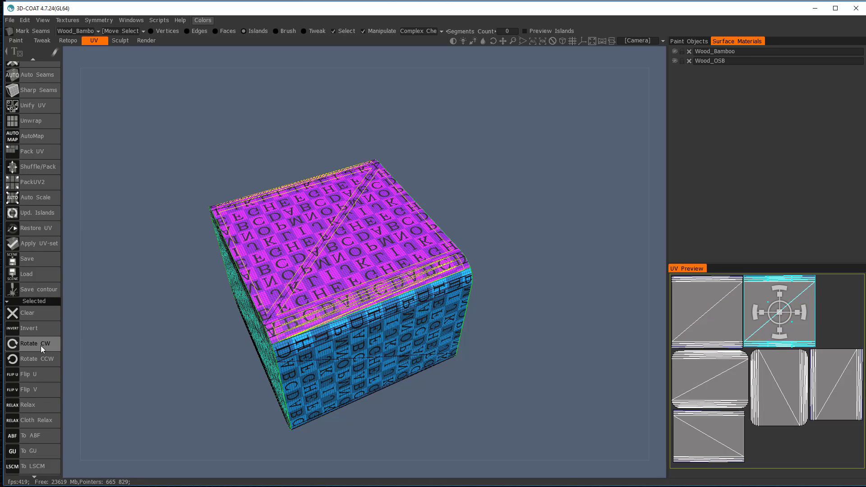
click(40, 346)
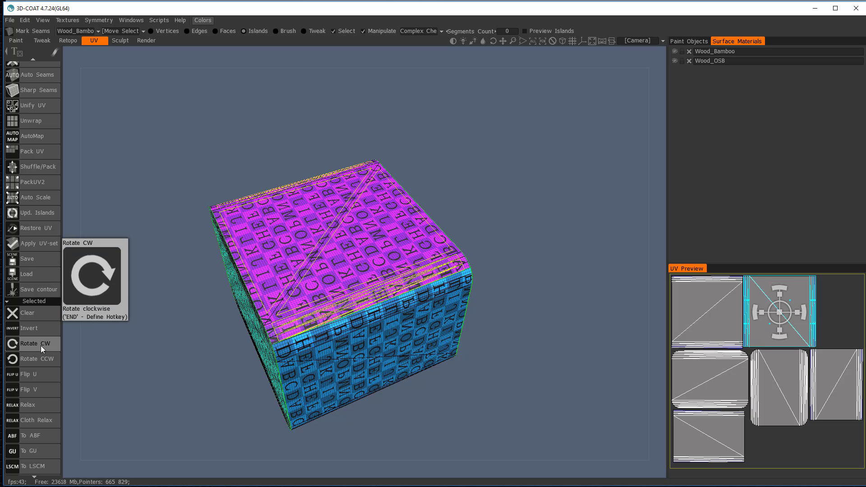
click(34, 375)
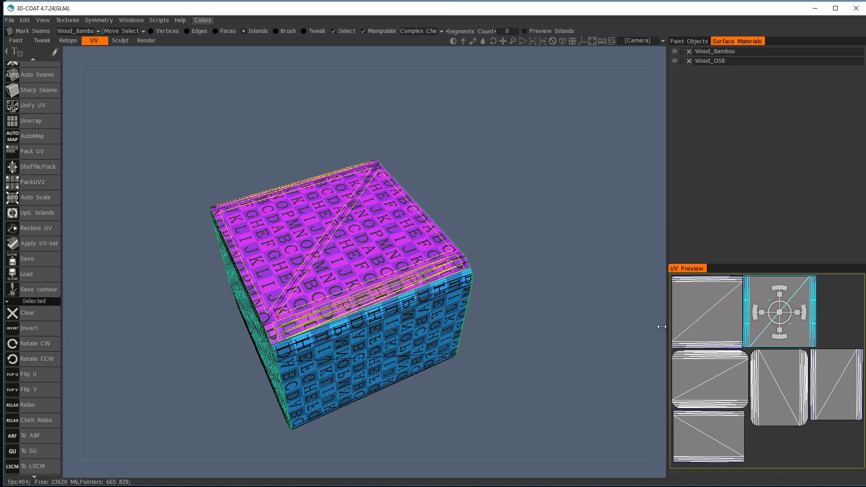
Rotate the front face's UV island until its checker letters stand upright, then deselect it
mouse_move(572, 334)
mouse_down()
mouse_move(591, 318)
mouse_move(580, 327)
mouse_up()
click(685, 325)
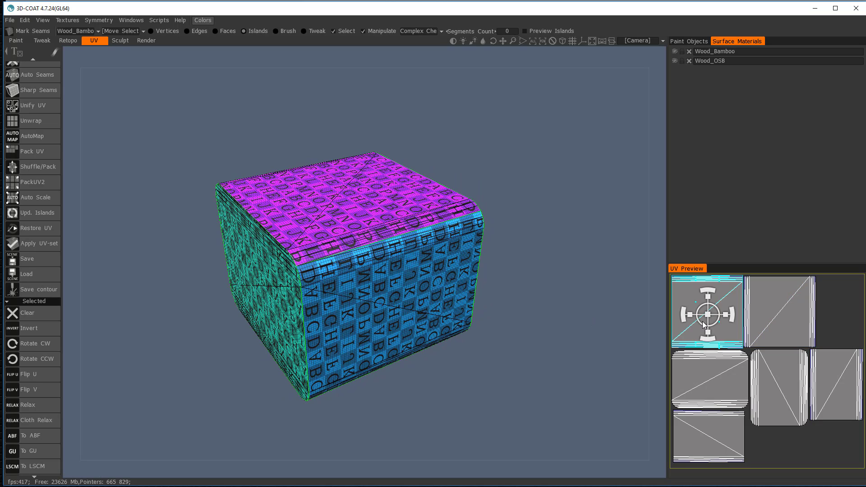
click(763, 384)
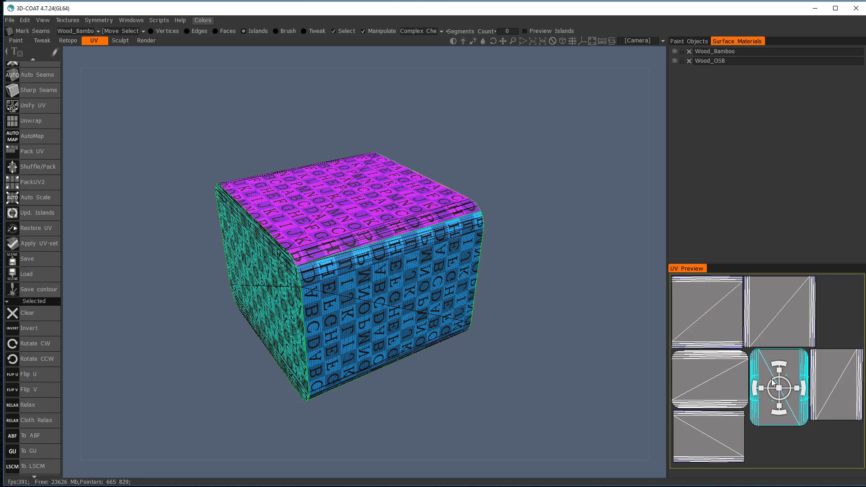
click(837, 379)
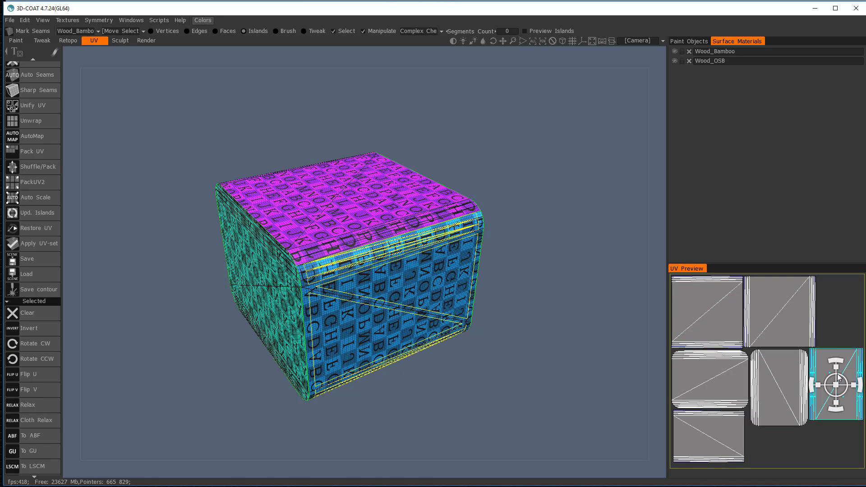
click(19, 358)
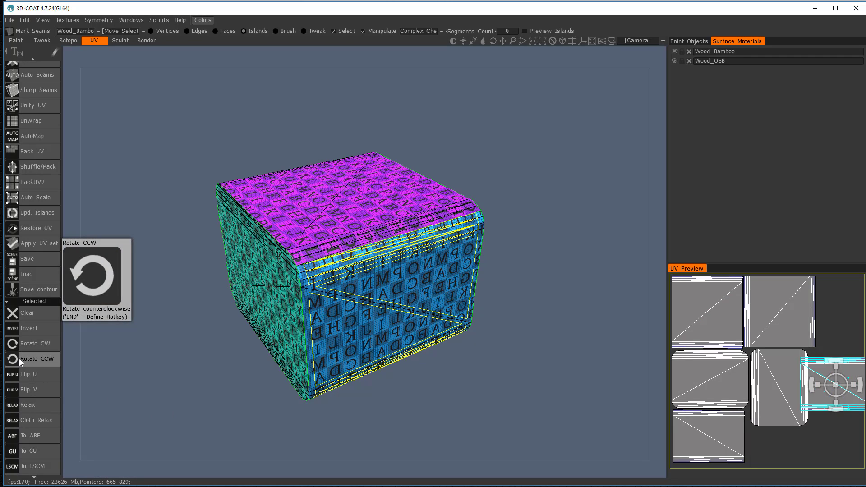
click(23, 378)
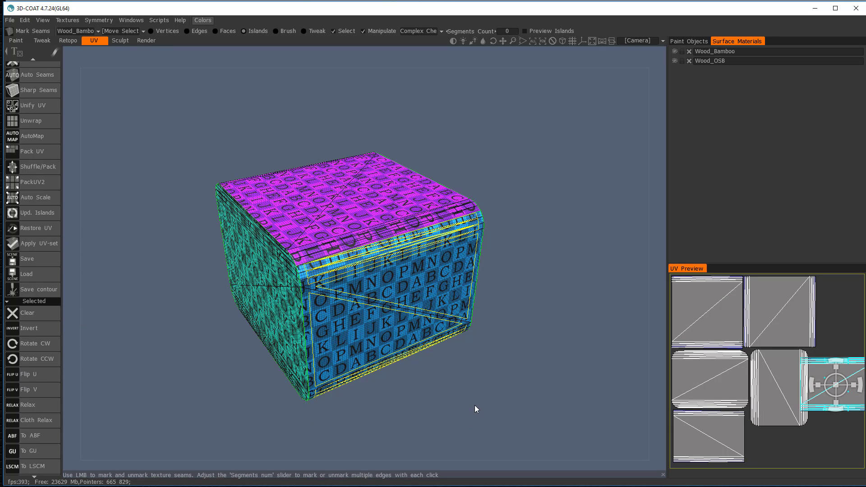
click(34, 350)
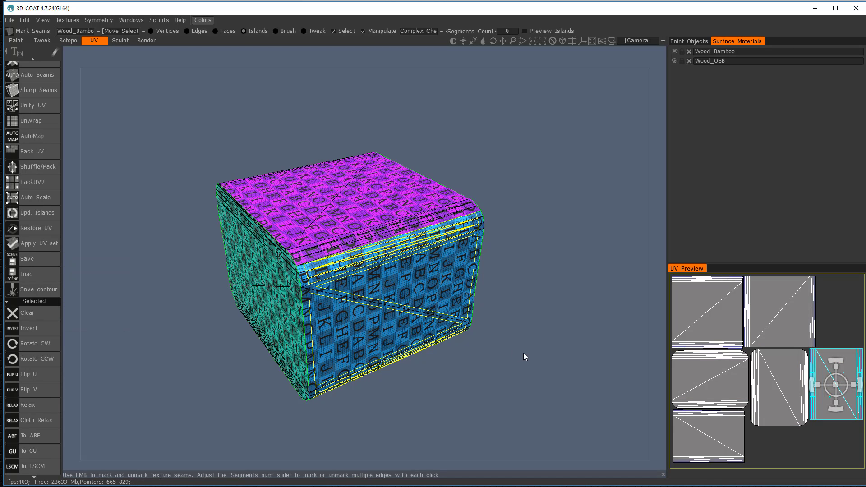
click(804, 441)
mouse_move(597, 383)
mouse_down()
mouse_move(592, 367)
mouse_move(608, 398)
mouse_move(601, 379)
mouse_move(581, 374)
mouse_move(597, 399)
mouse_up()
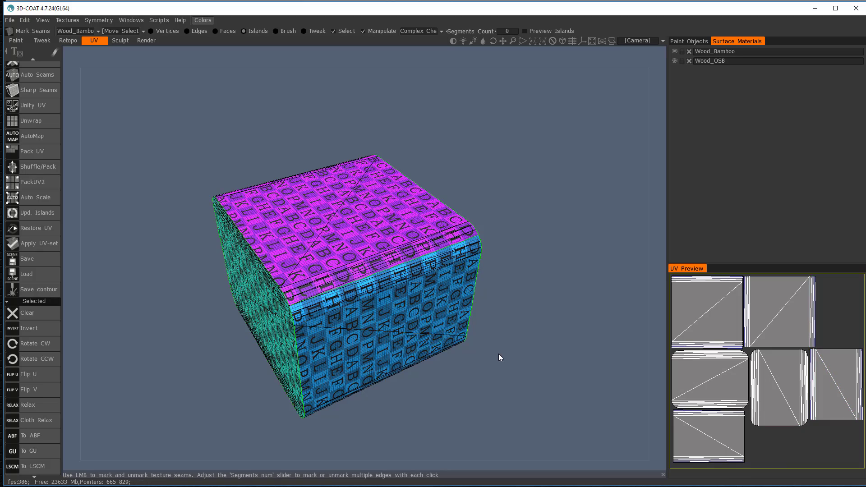
drag(499, 356, 440, 240)
Select the bottom face's UV island and apply Rotate CCW, Flip U, Flip V, Flip U
click(765, 328)
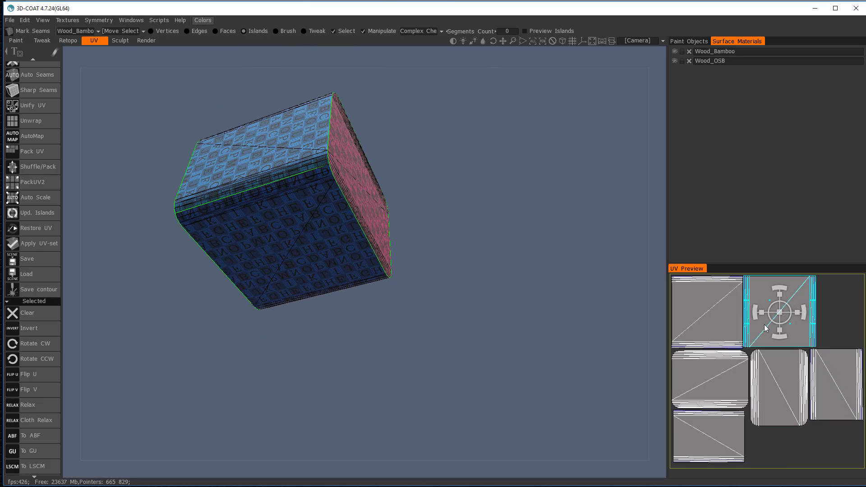
click(711, 434)
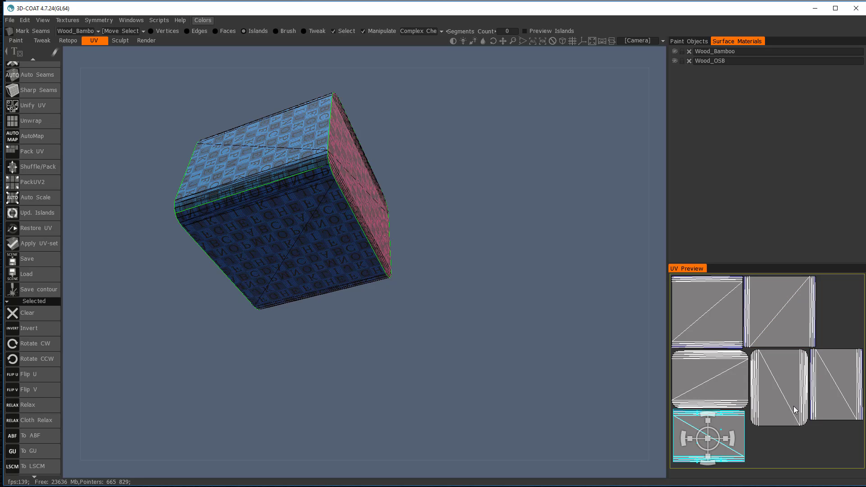
click(829, 385)
click(722, 328)
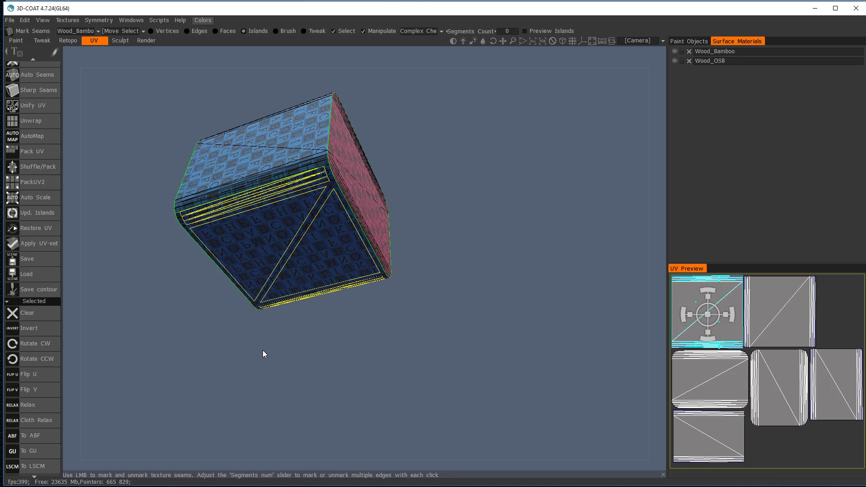
click(51, 362)
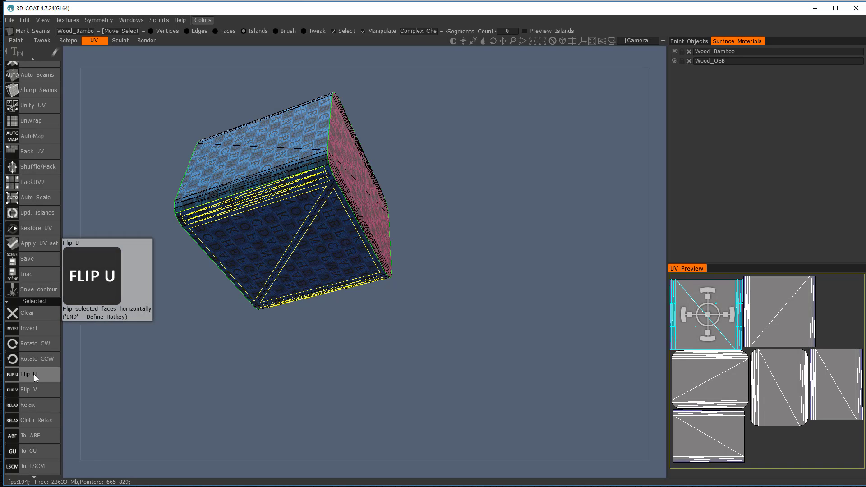
click(34, 375)
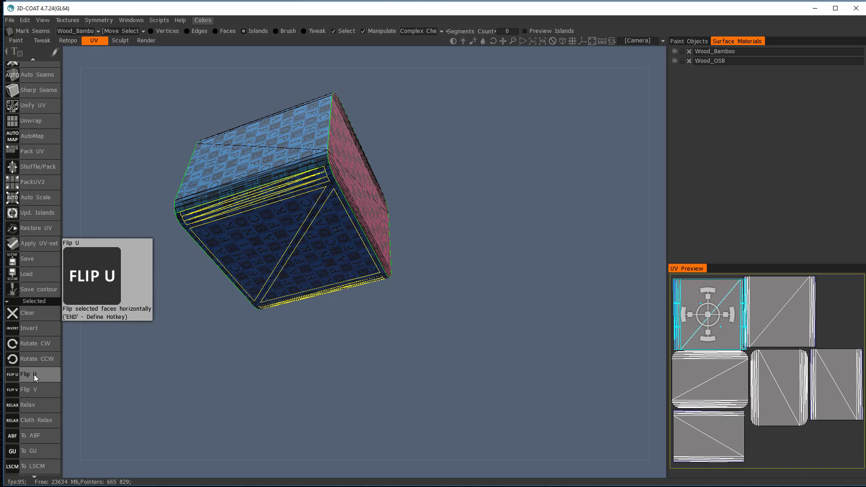
click(32, 390)
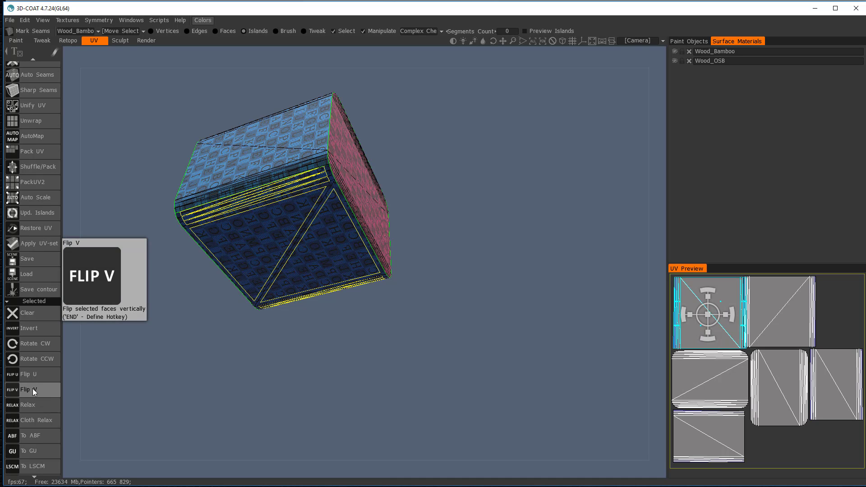
click(32, 377)
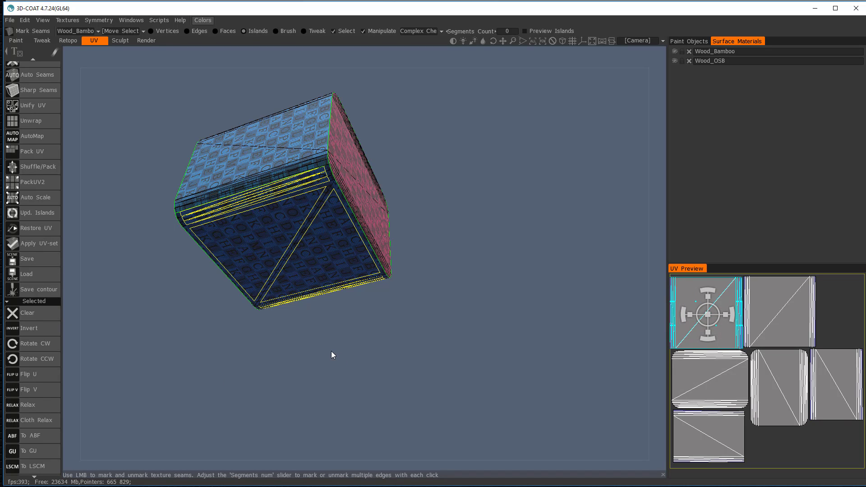
drag(332, 354, 415, 383)
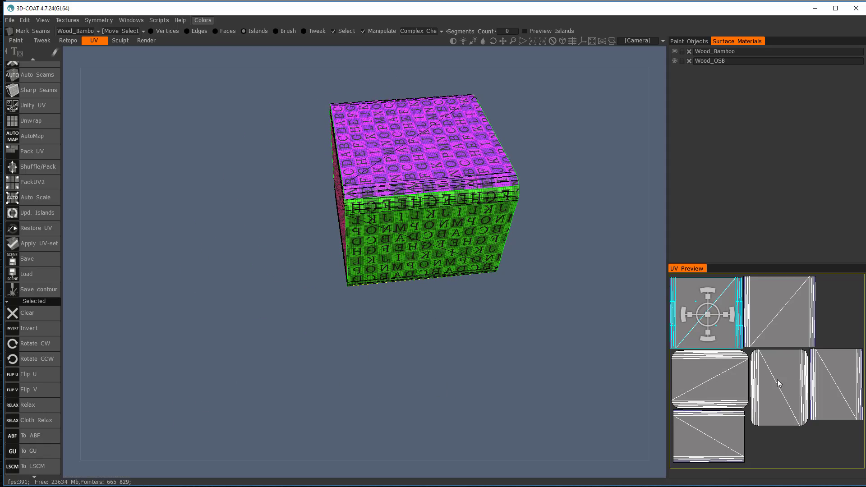
Select the front face's island and apply Rotate CCW, Flip U, then Rotate CW twice
click(839, 391)
click(695, 444)
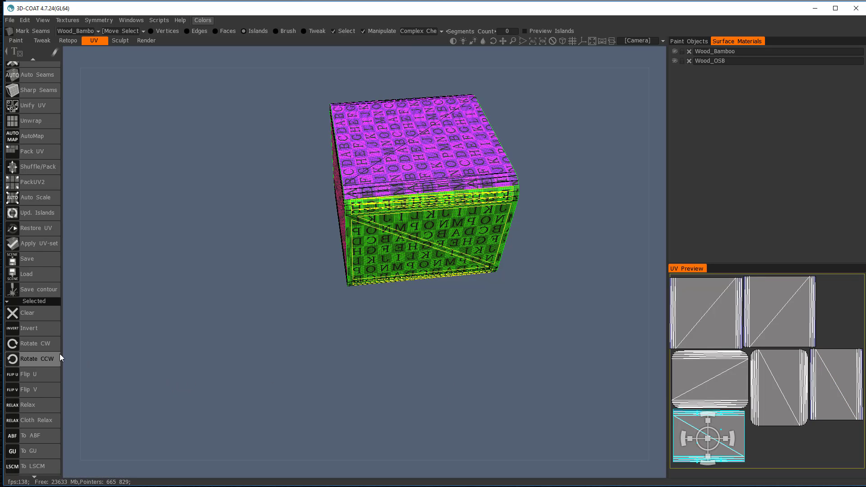
click(38, 357)
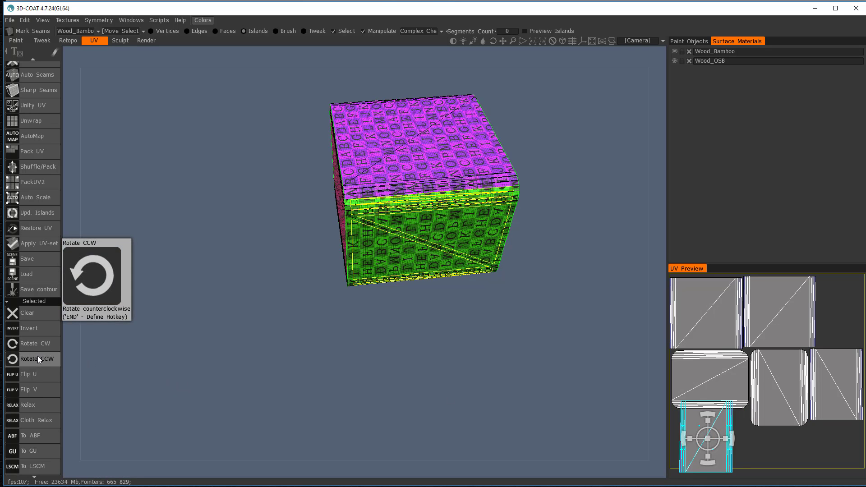
click(33, 378)
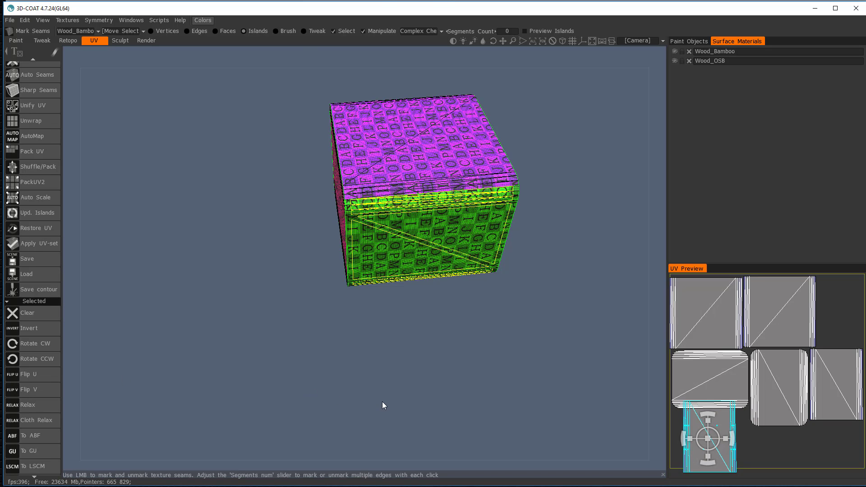
drag(382, 401, 519, 359)
click(29, 344)
click(29, 347)
Rotate the wide UV island a quarter turn clockwise and check the side faces
click(738, 391)
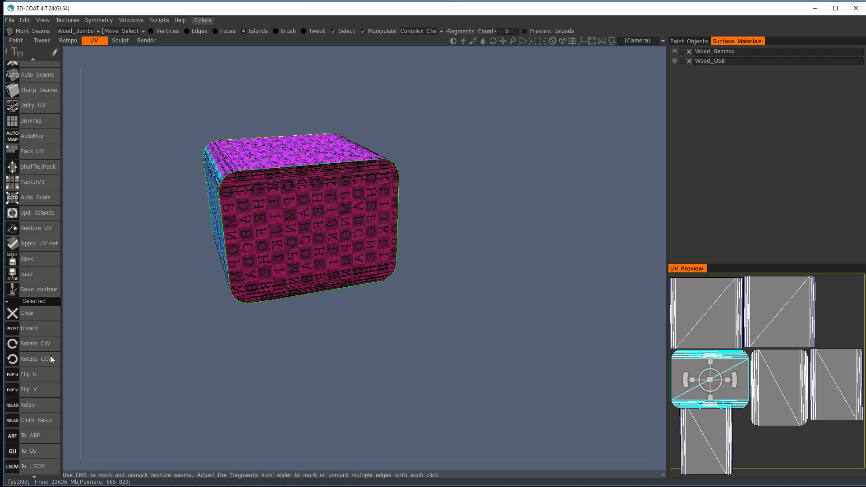
click(32, 346)
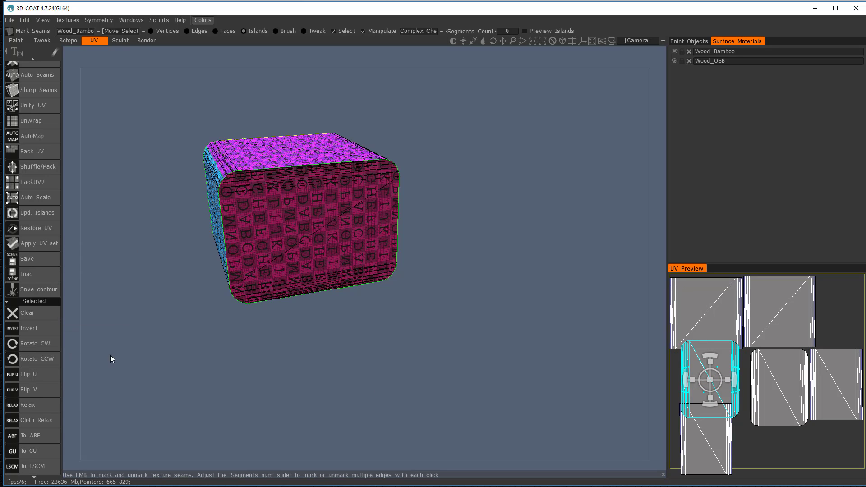
drag(110, 356, 367, 348)
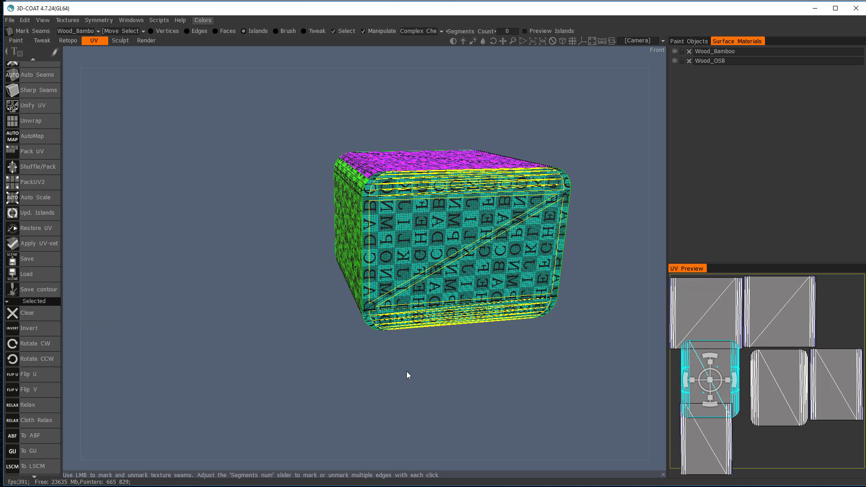
drag(407, 375, 216, 352)
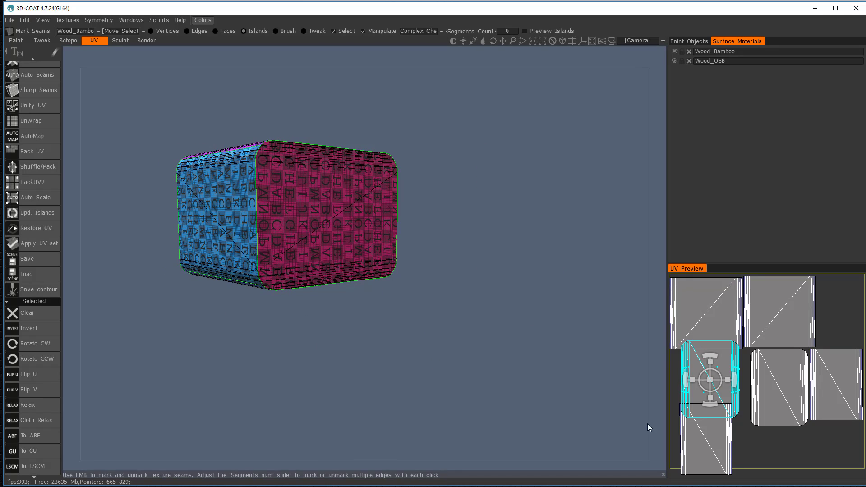
Rotate the centre island clockwise, flip it in U, then rotate it counterclockwise
click(784, 409)
click(47, 345)
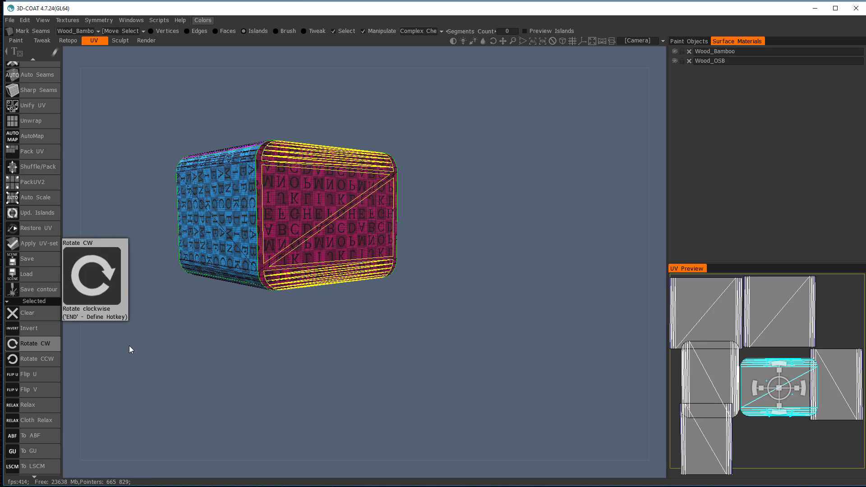
click(30, 374)
click(30, 358)
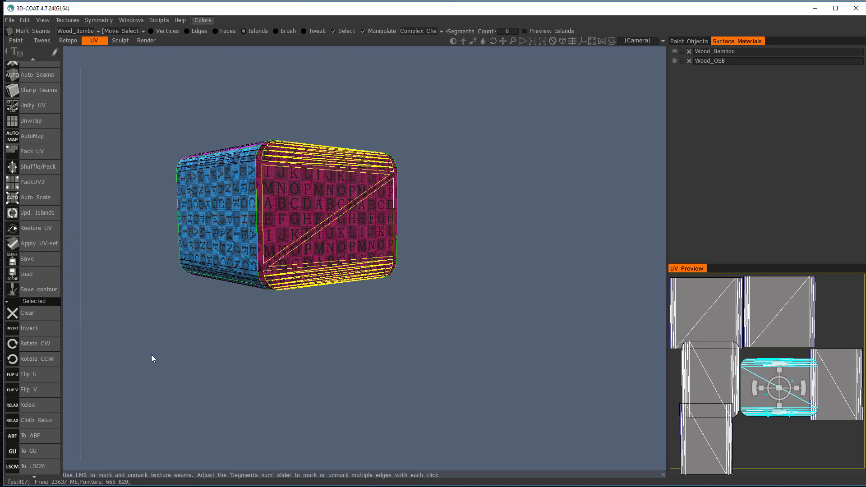
drag(151, 355, 355, 372)
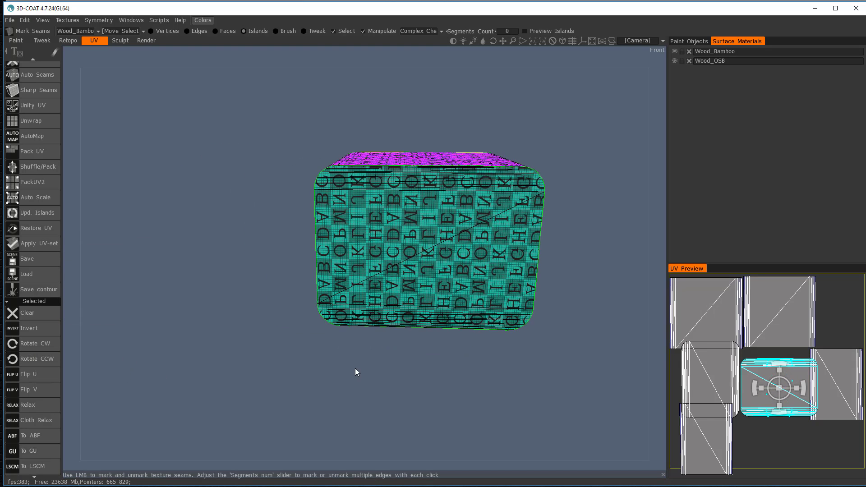
Rotate and flip the lower-left island so its letters read upright
click(716, 399)
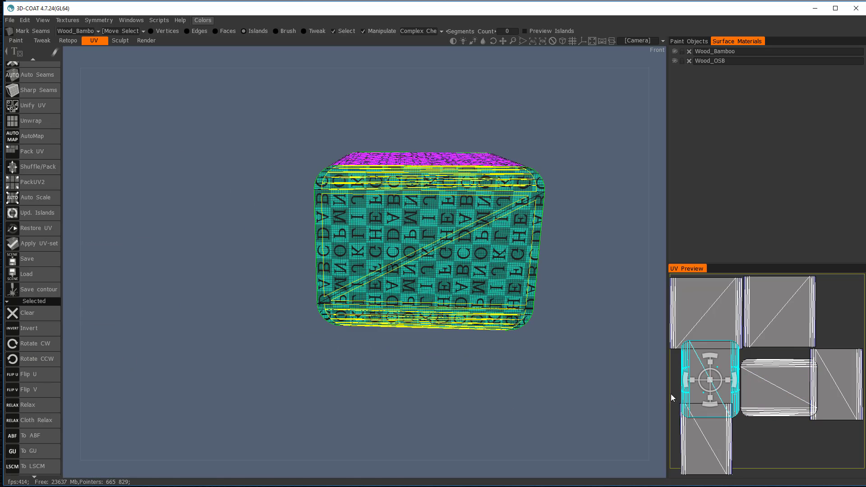
click(21, 344)
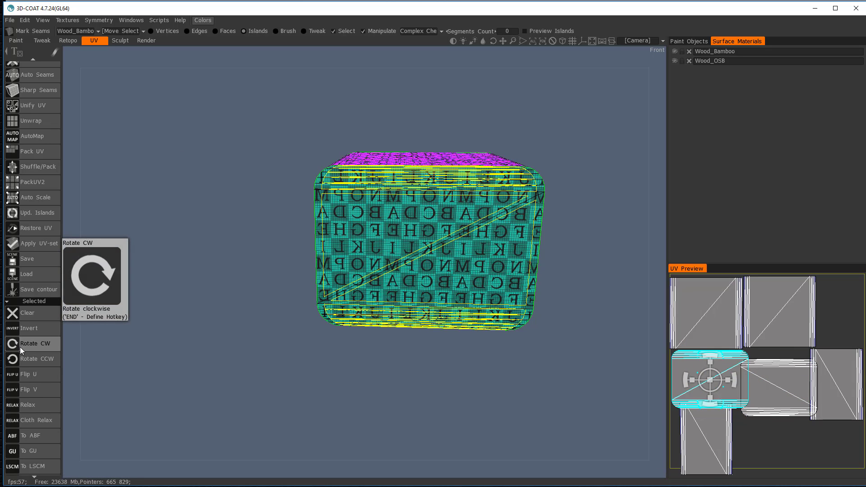
click(22, 372)
drag(179, 375, 412, 382)
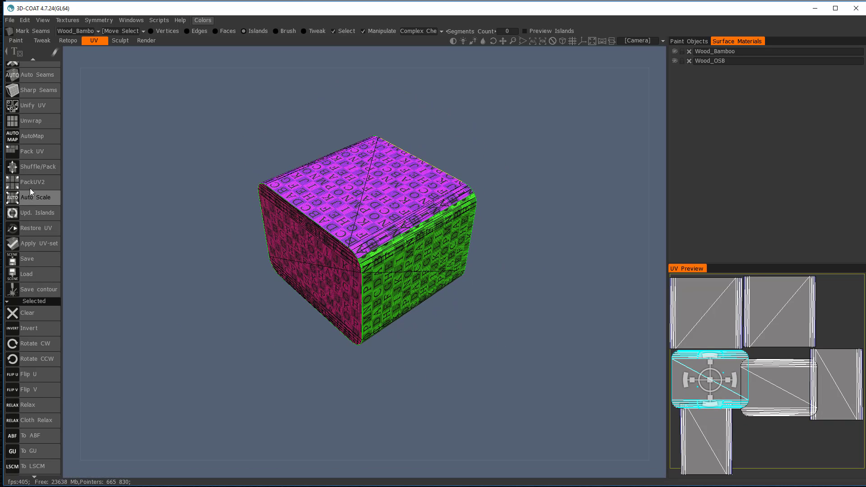
click(13, 156)
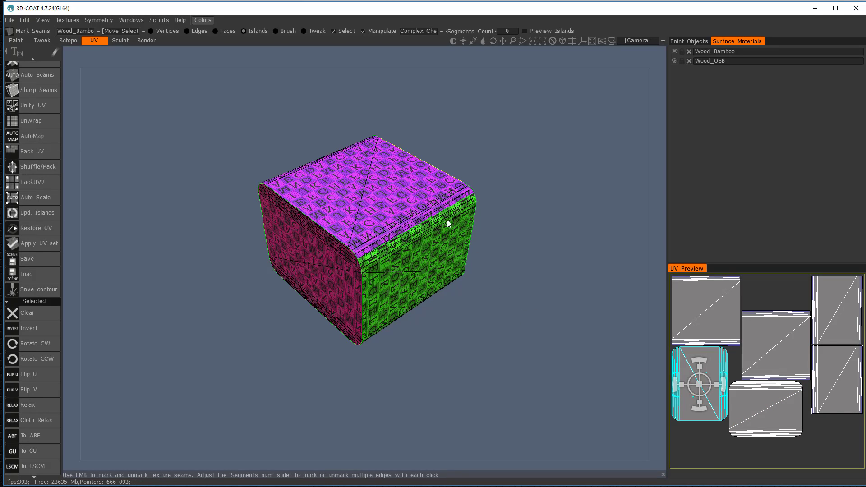
drag(549, 375, 531, 357)
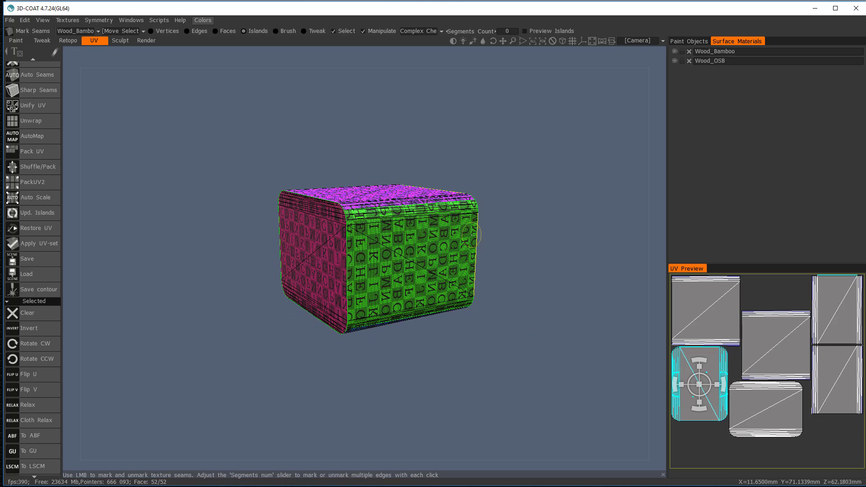
click(23, 23)
click(45, 35)
drag(131, 83, 138, 130)
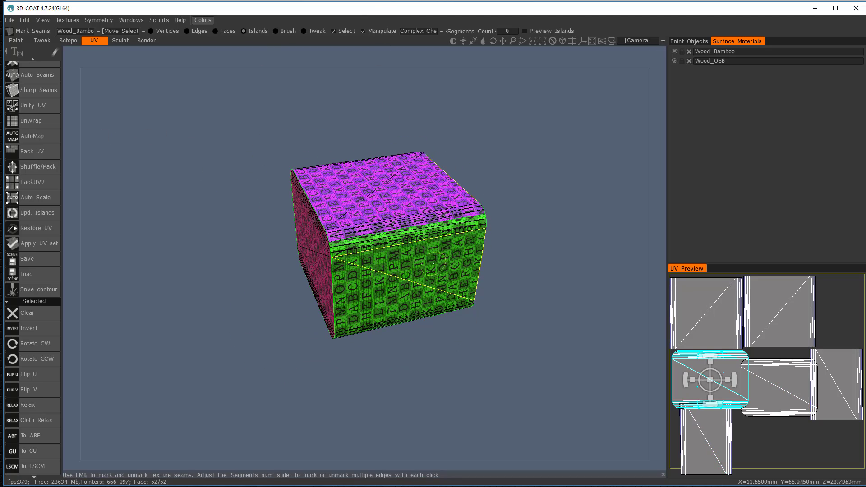
click(774, 330)
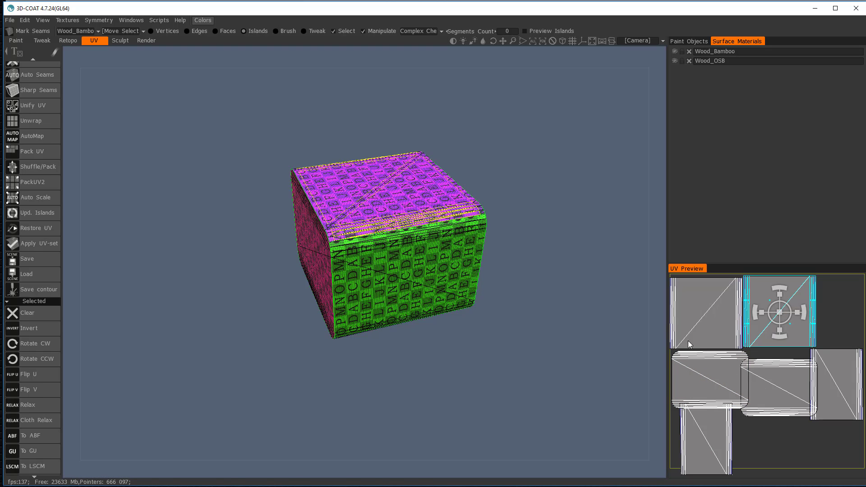
drag(661, 331, 625, 209)
drag(624, 407, 243, 364)
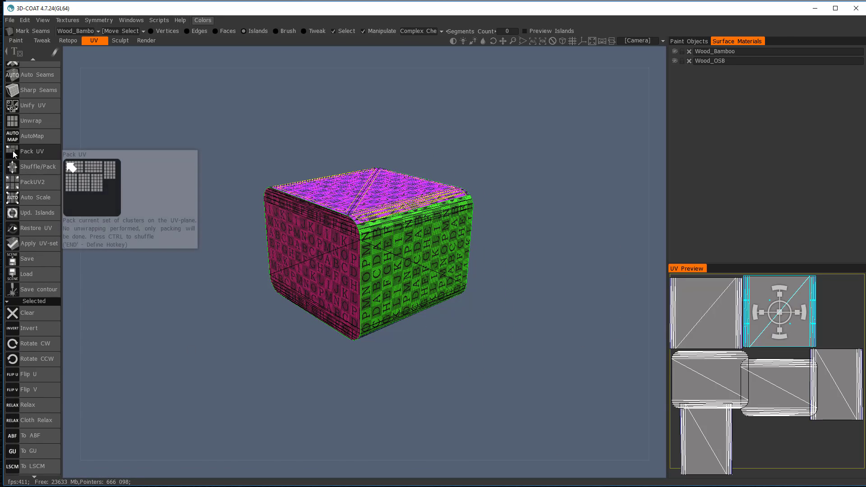
Apply Auto Scale to all UV islands and check the checker density
click(23, 199)
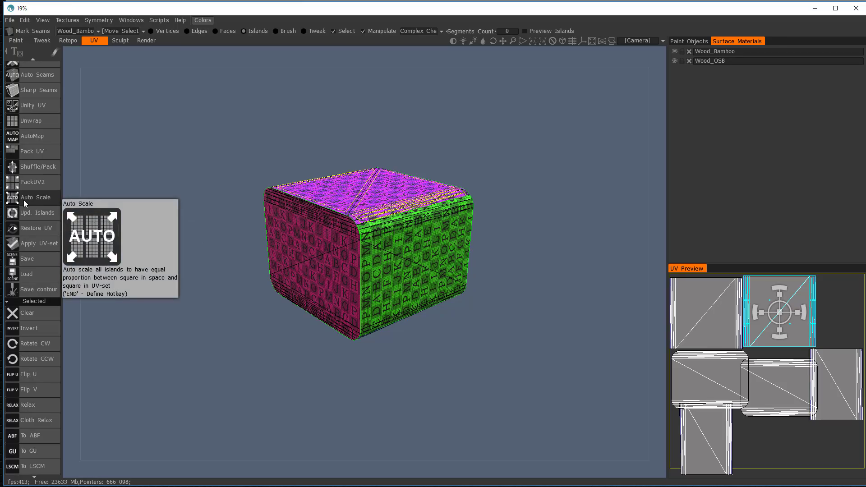
drag(243, 315, 217, 318)
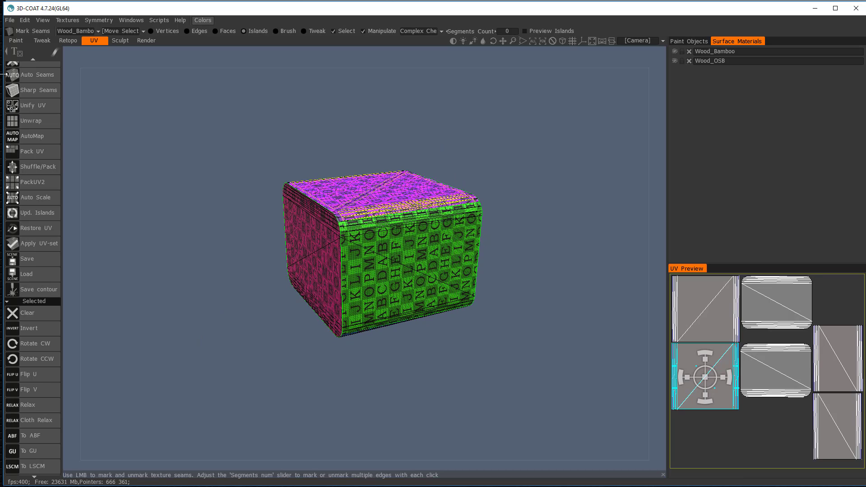
Move to the Paint room and accept applying the changed UV layout
click(15, 41)
click(303, 281)
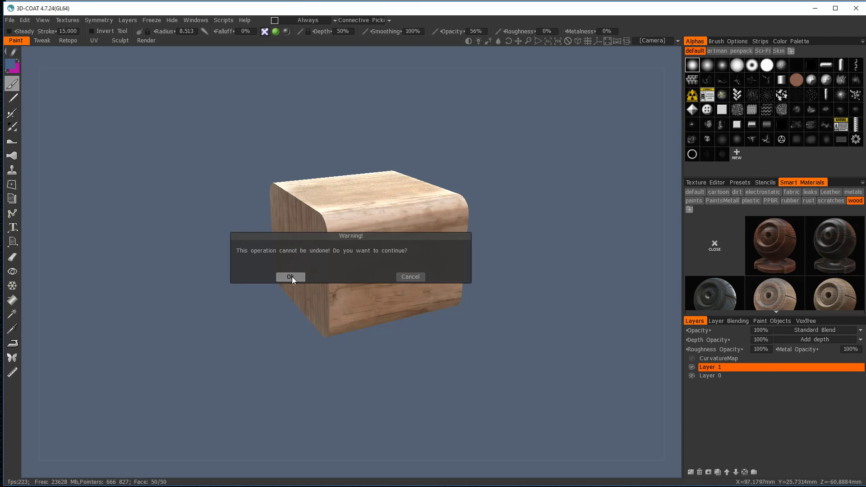
click(291, 277)
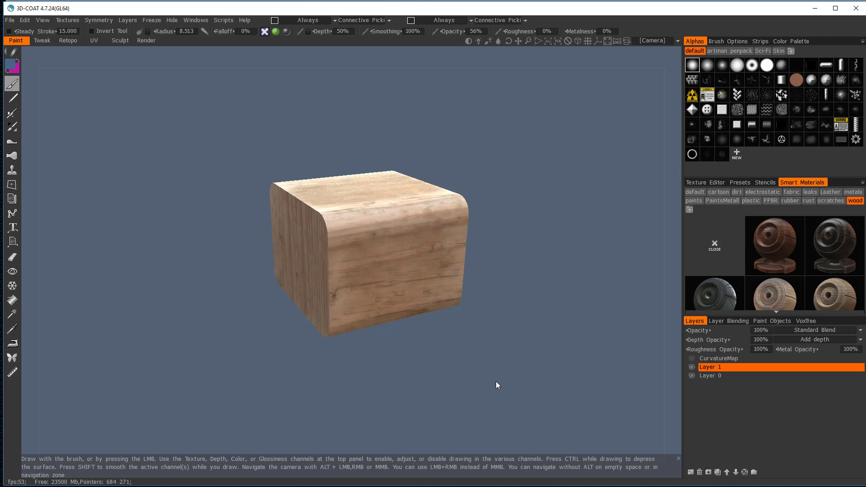
drag(464, 377, 494, 390)
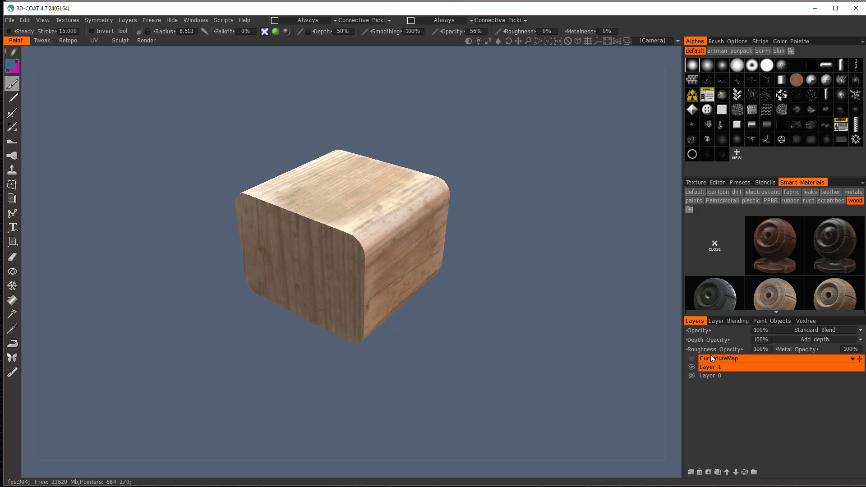
Pick the light wood smart material and make Layer 1 the active layer
click(838, 297)
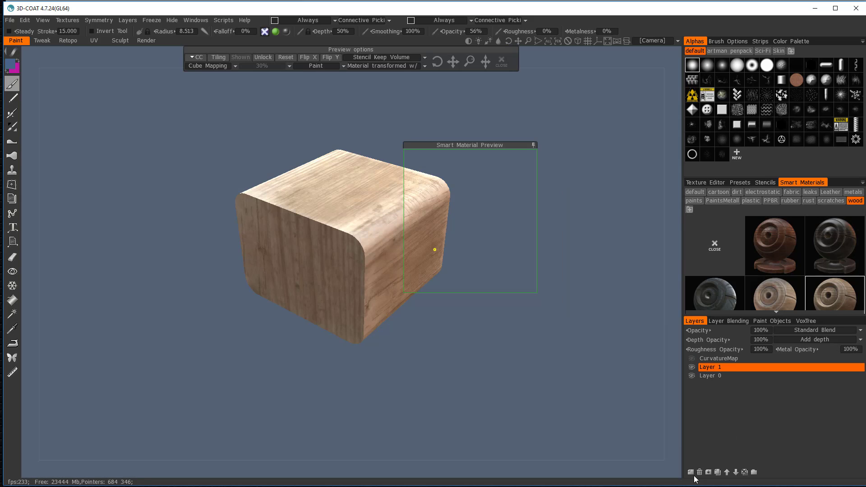
click(718, 360)
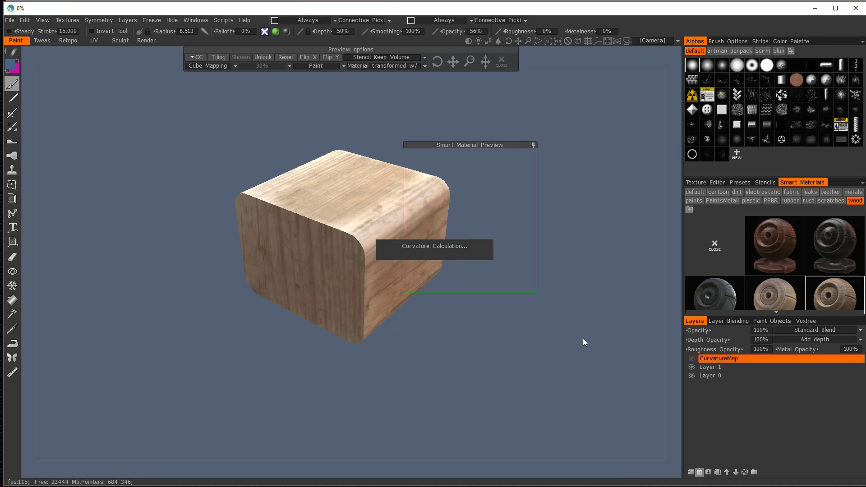
click(713, 367)
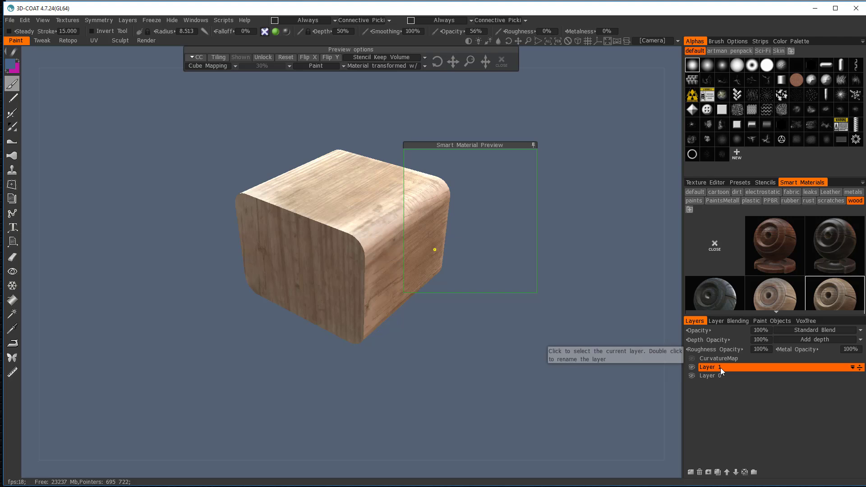
Switch the material projection mode to UV-Mapping
drag(476, 343, 483, 319)
click(210, 66)
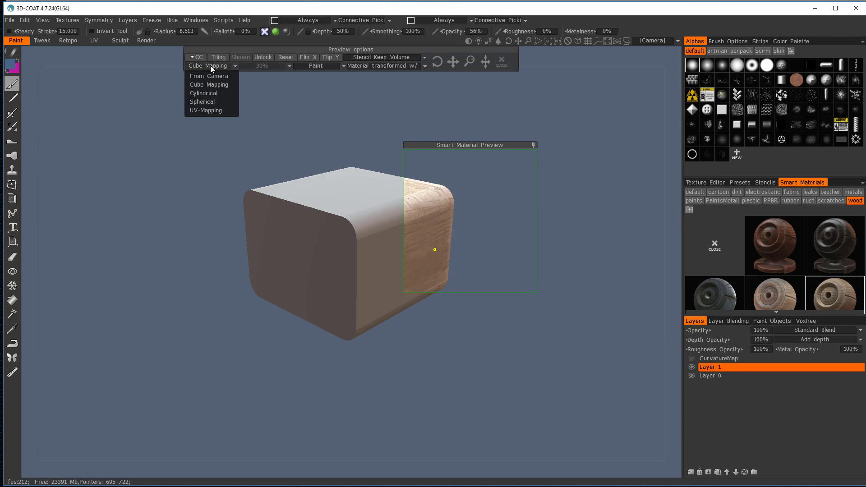
click(210, 111)
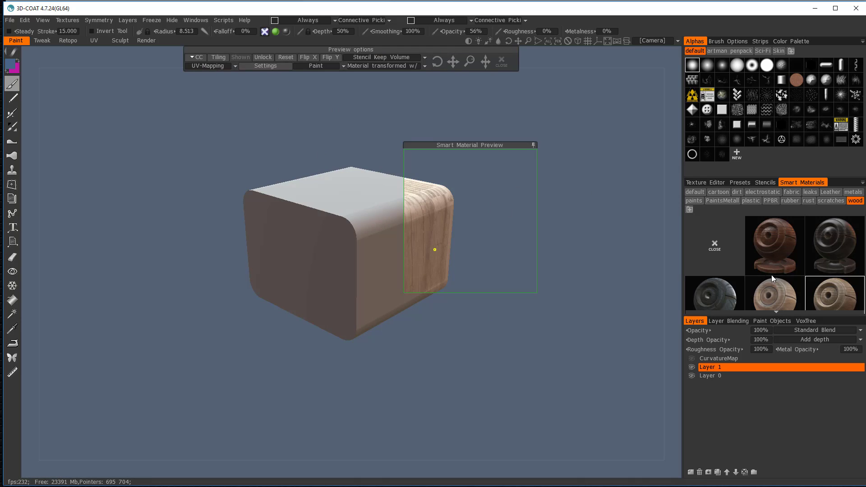
Fill all of Layer 1 with the light wood smart material and inspect the rounded corner
right_click(838, 294)
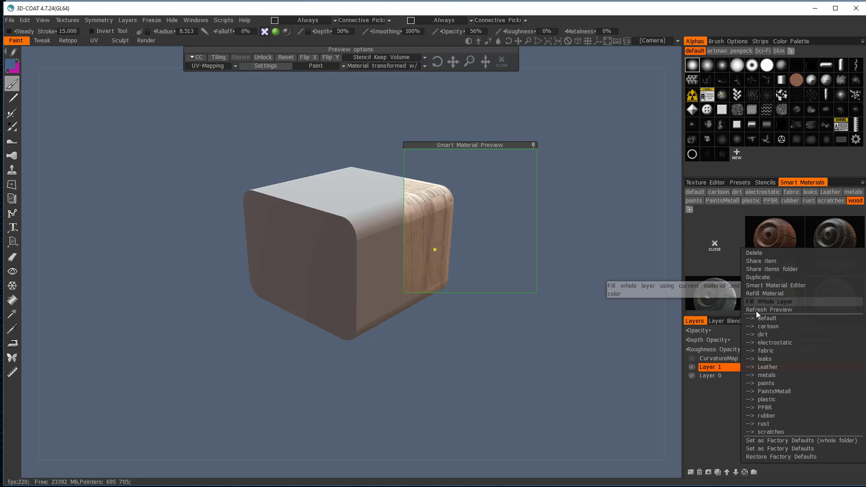
click(776, 301)
drag(621, 283, 521, 375)
scroll(398, 327, up, 5)
alt+drag(397, 328, 556, 315)
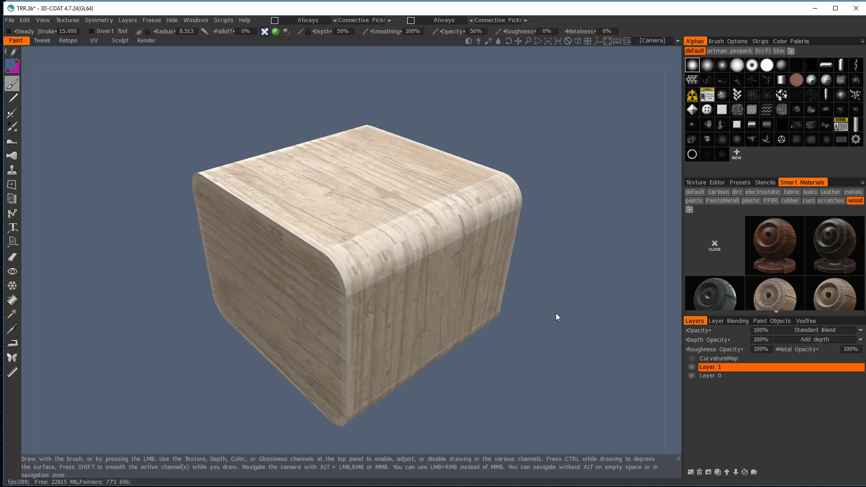